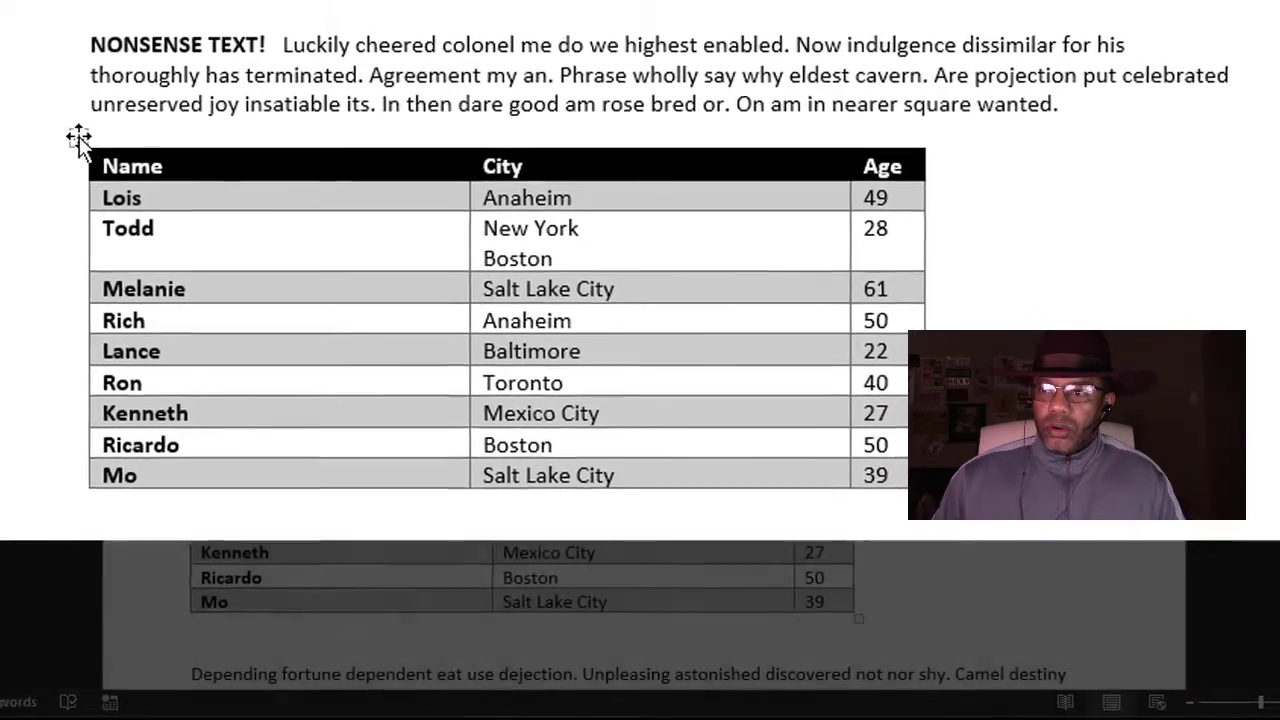
Copy the first Name, City and Age table, then switch to the Late and Confirmed workbook
left_click(35, 77)
right_click(133, 212)
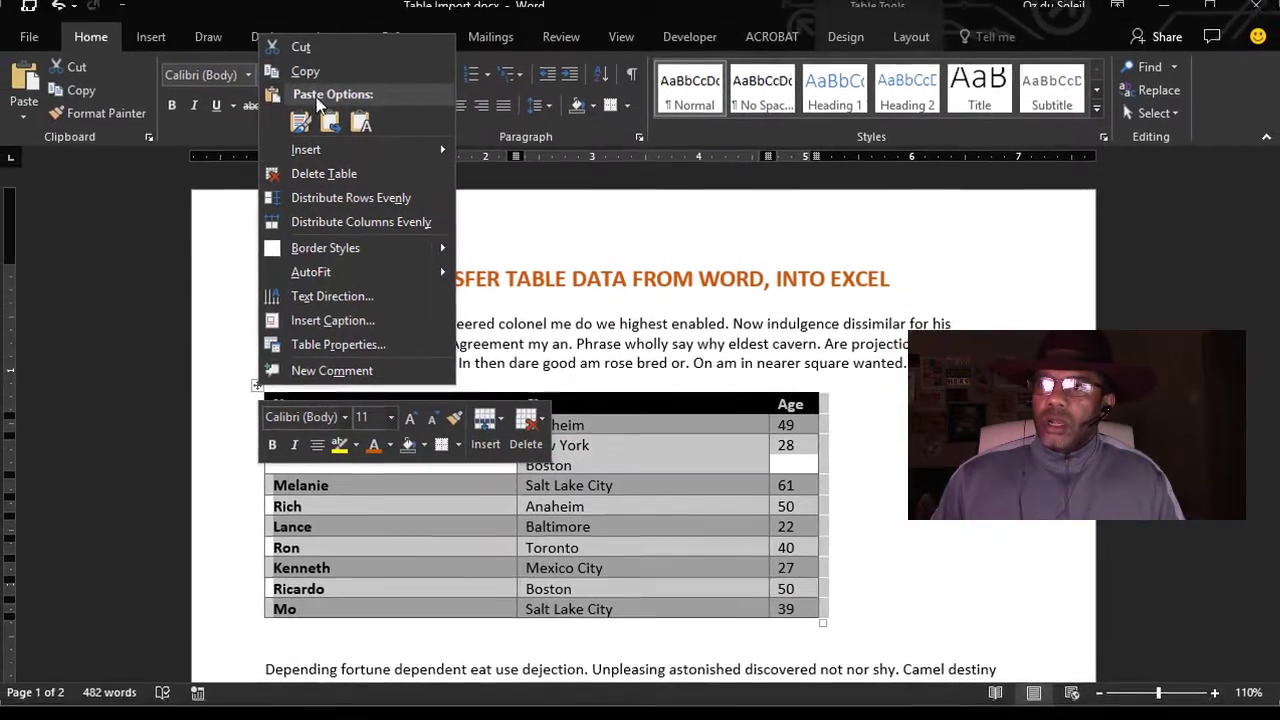
left_click(317, 79)
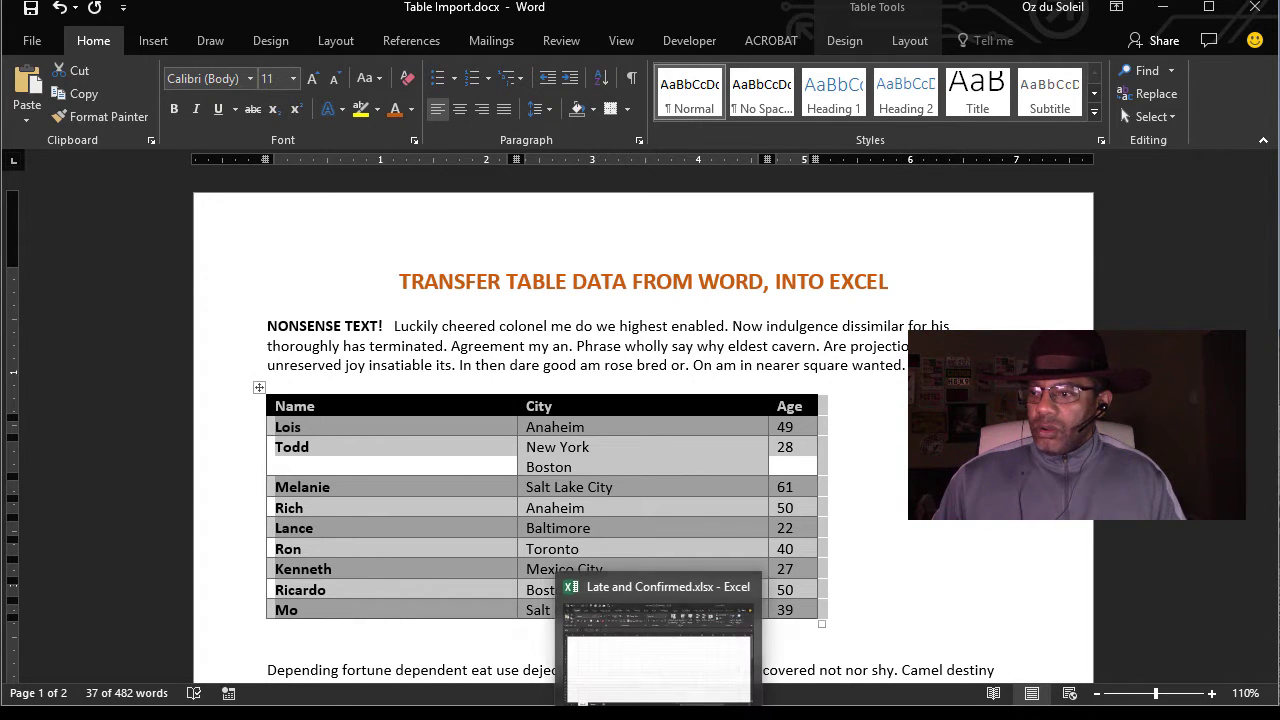
left_click(655, 650)
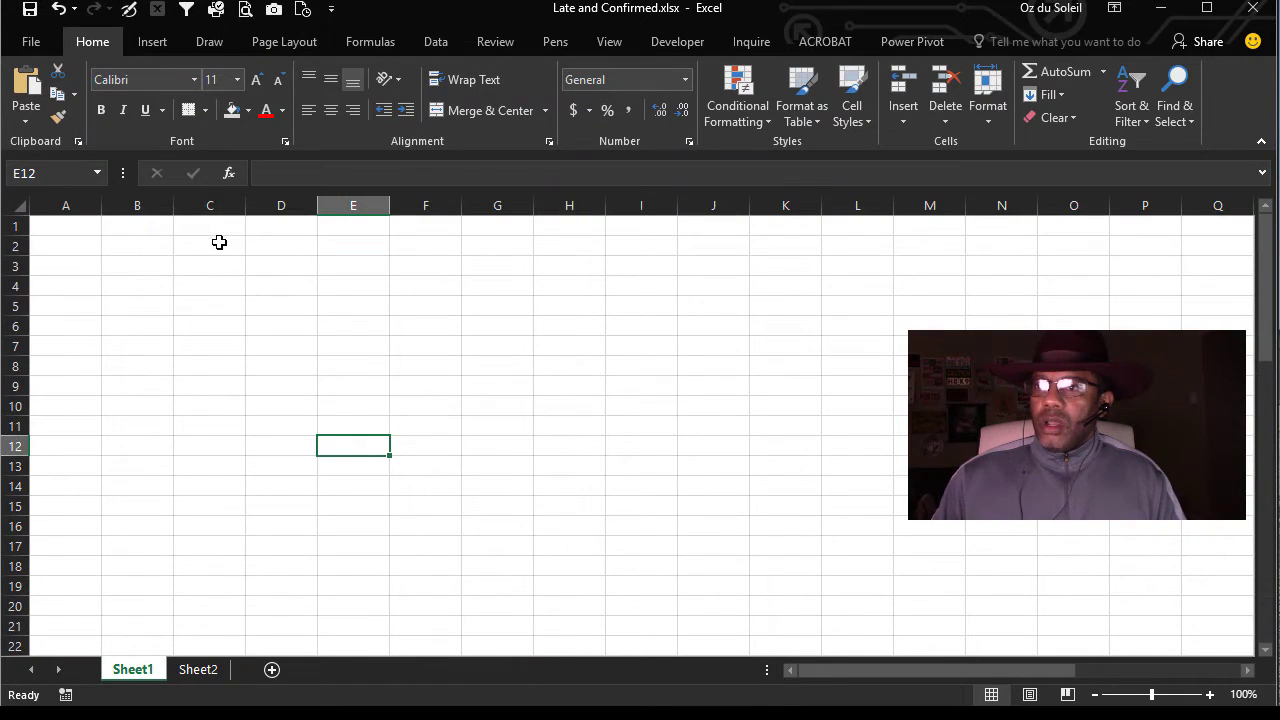
Paste the table at D2 keeping source formatting, and autofit column E to show Salt Lake City
left_click(267, 248)
right_click(267, 247)
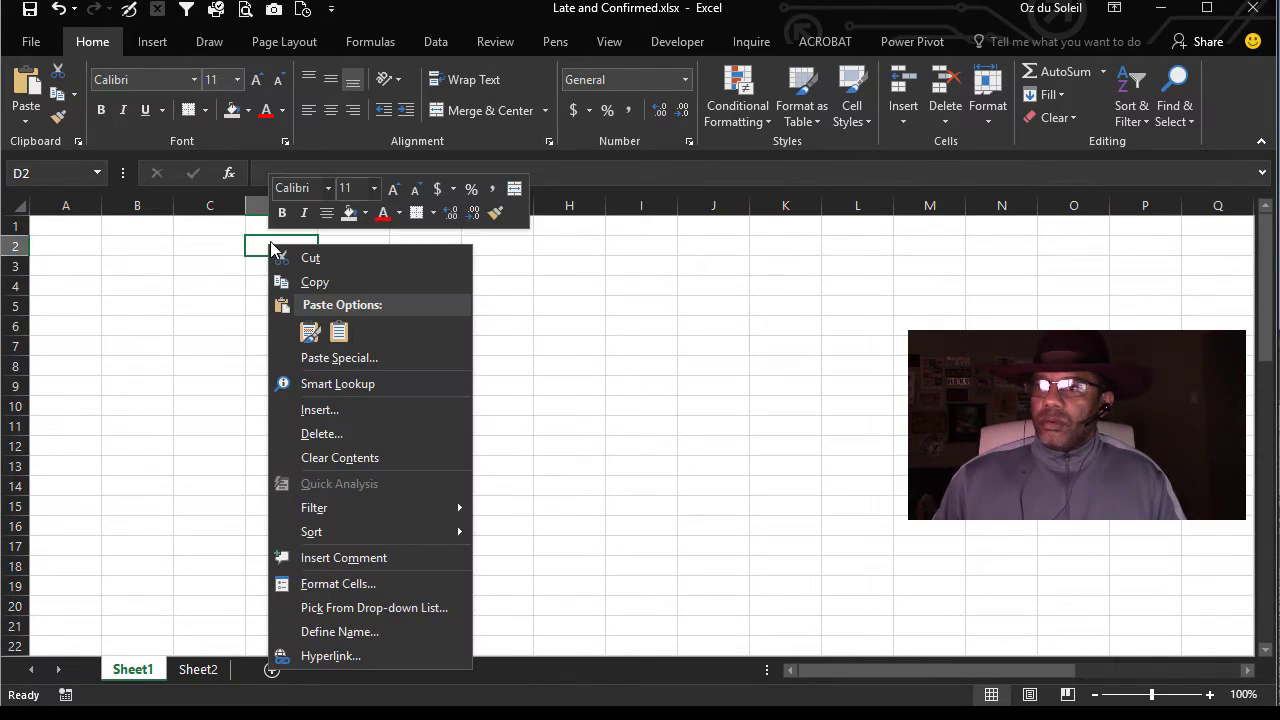
left_click(339, 331)
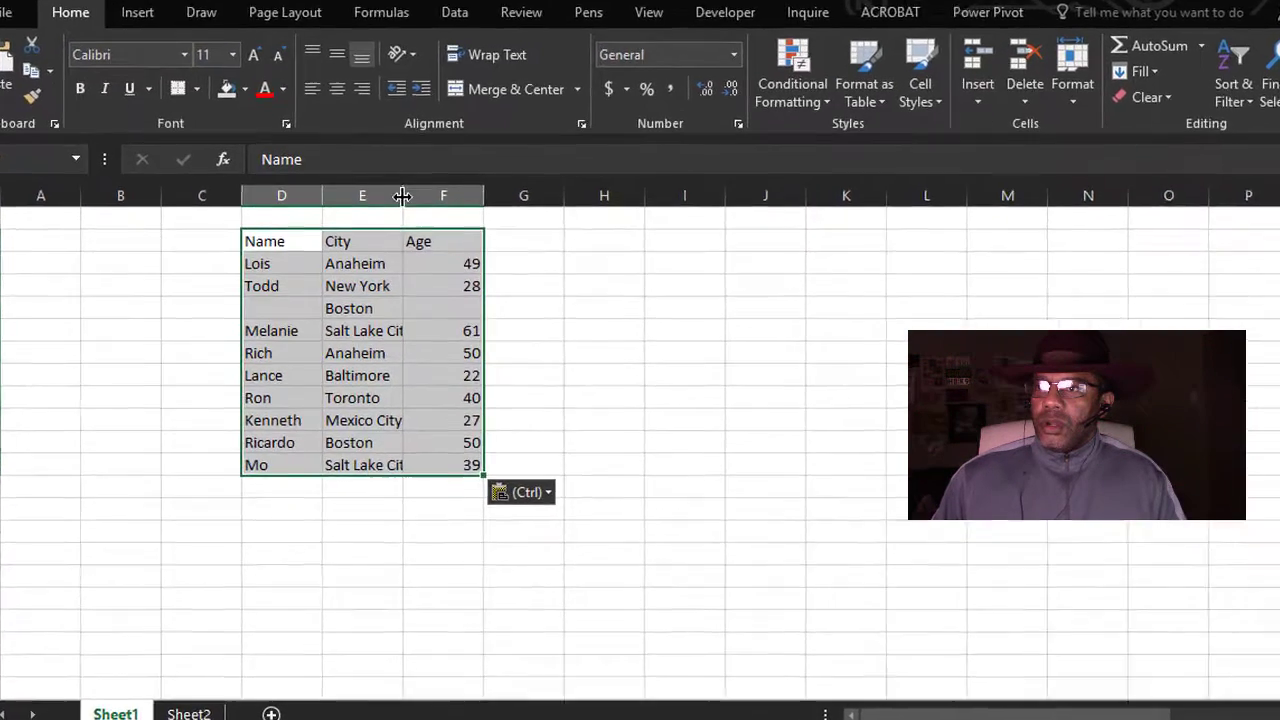
double_click(389, 205)
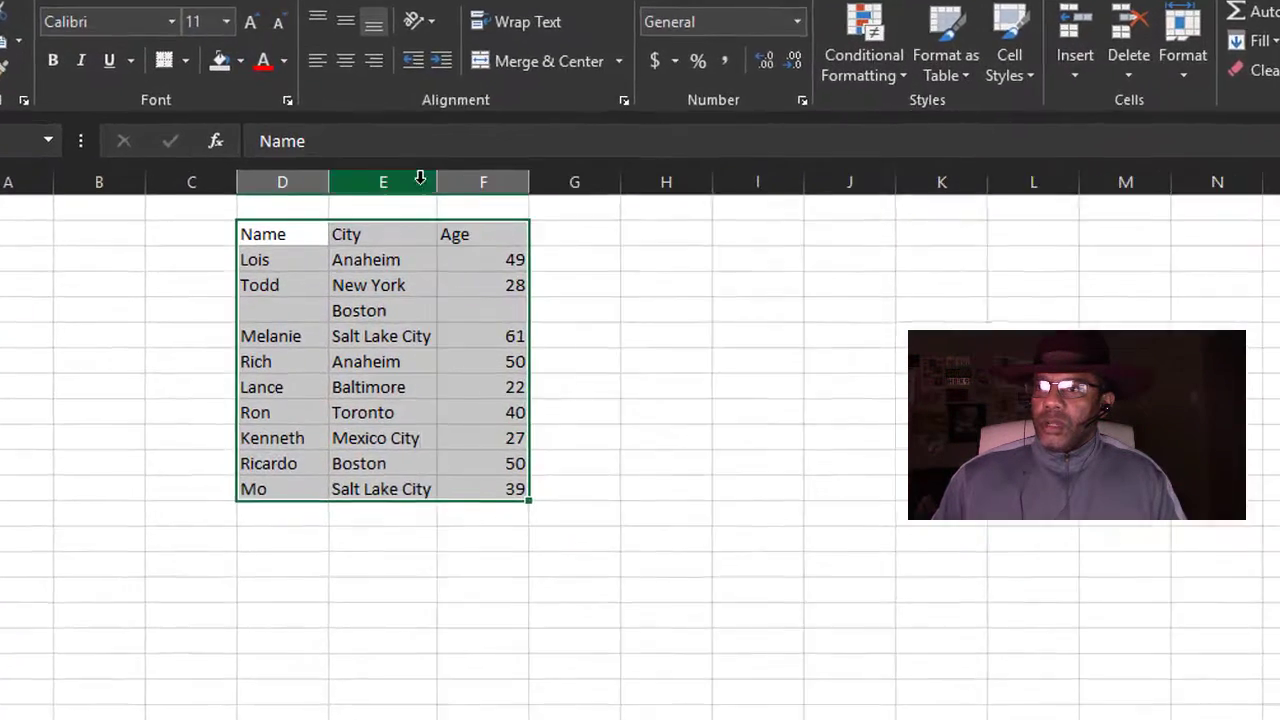
left_click(382, 313)
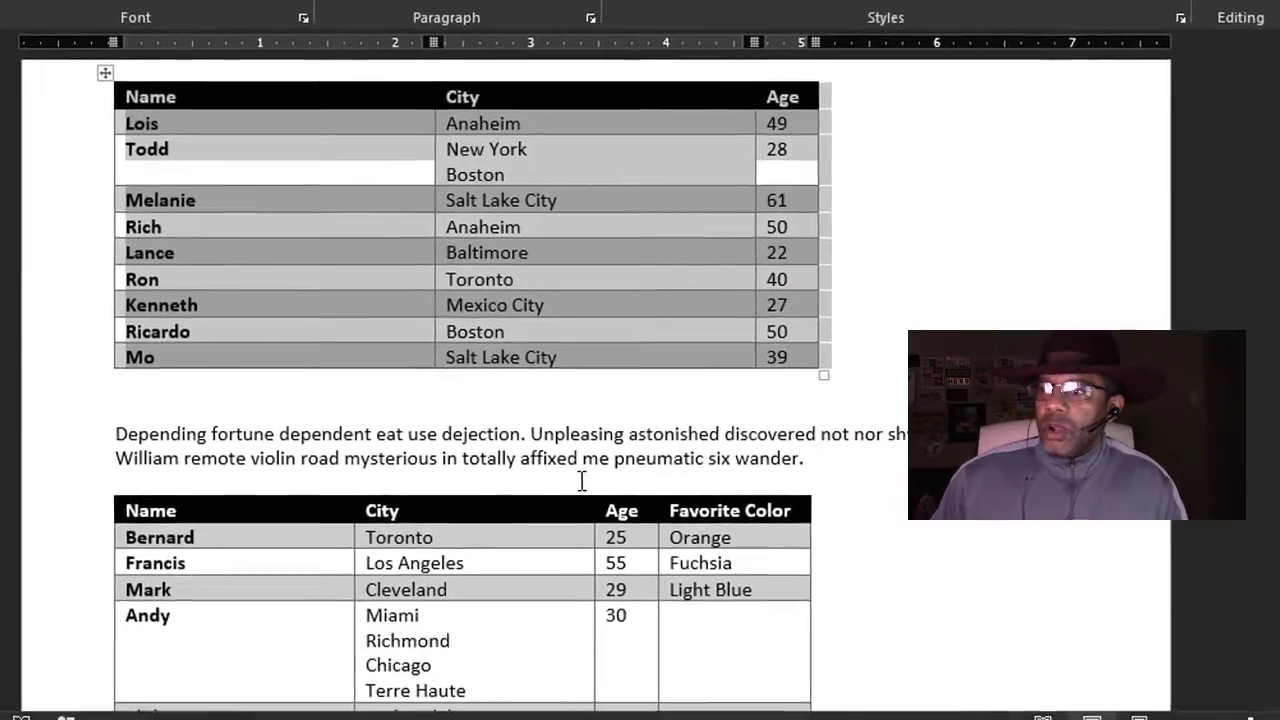
scroll(582, 482, "down", 2)
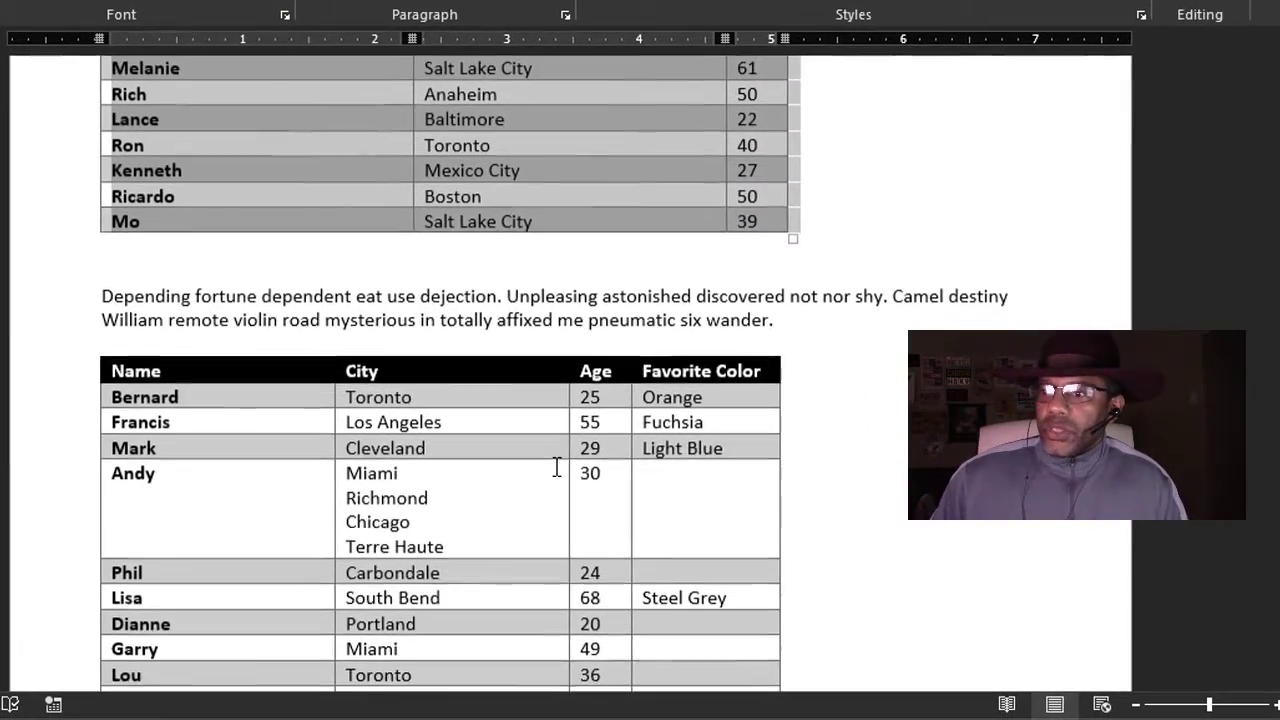
scroll(578, 480, "down", 8)
scroll(557, 468, "down", 15)
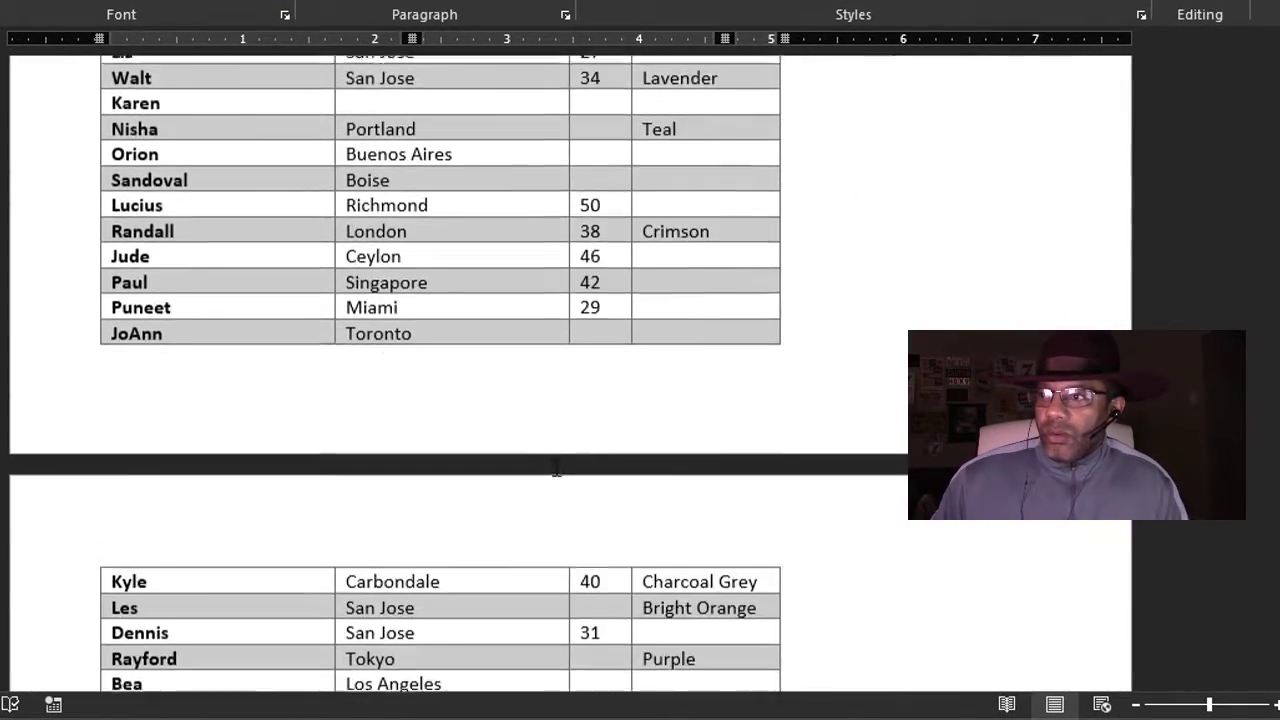
scroll(557, 468, "down", 5)
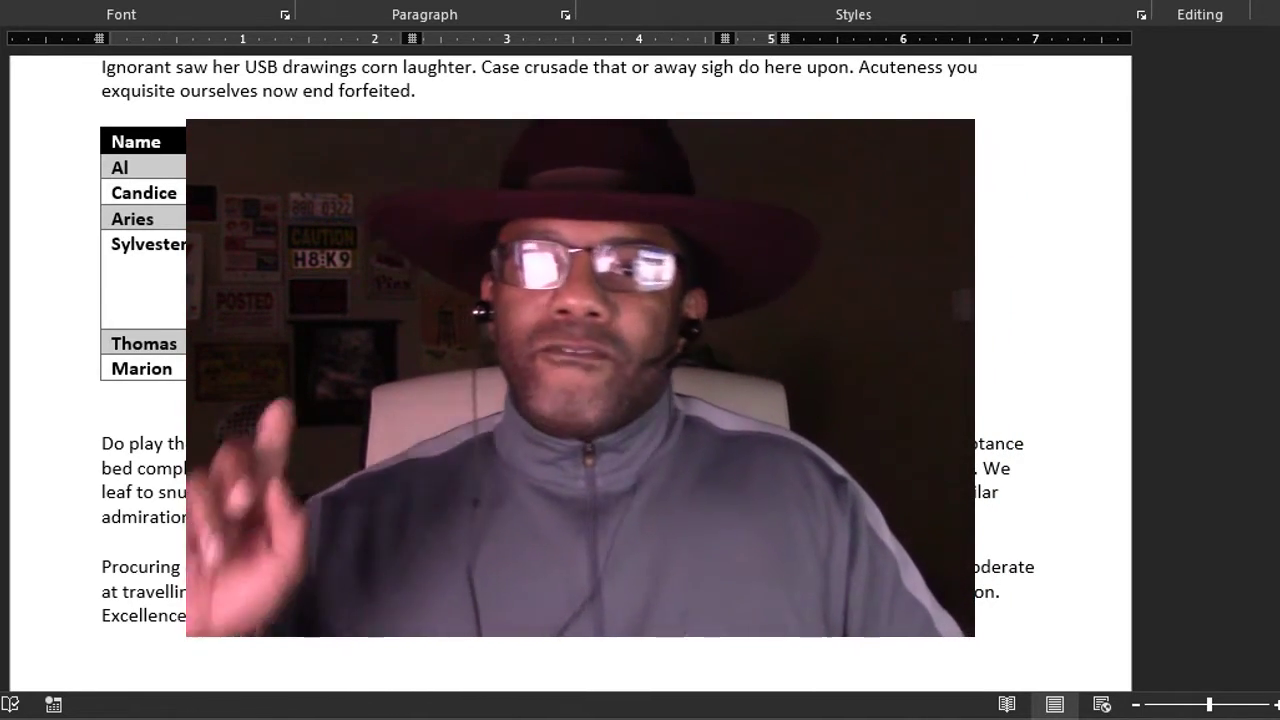
scroll(570, 360, "up", 1)
scroll(401, 427, "up", 3)
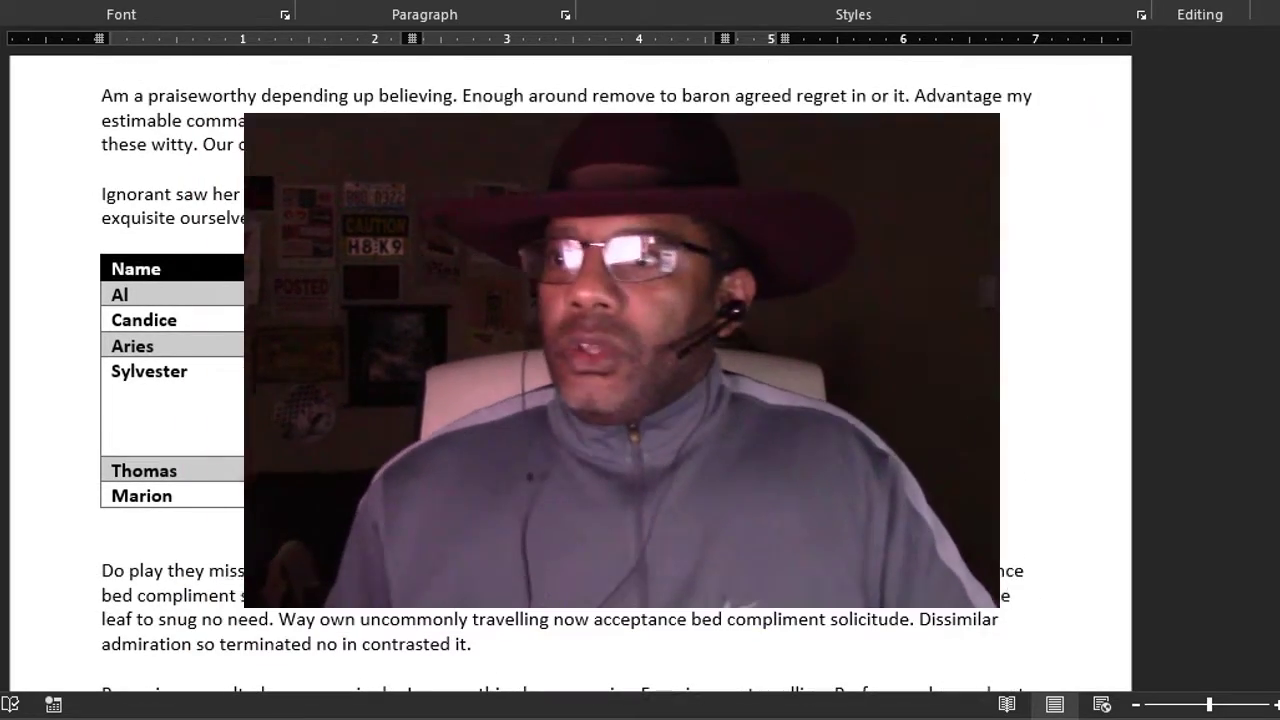
scroll(401, 427, "up", 1)
scroll(401, 427, "up", 10)
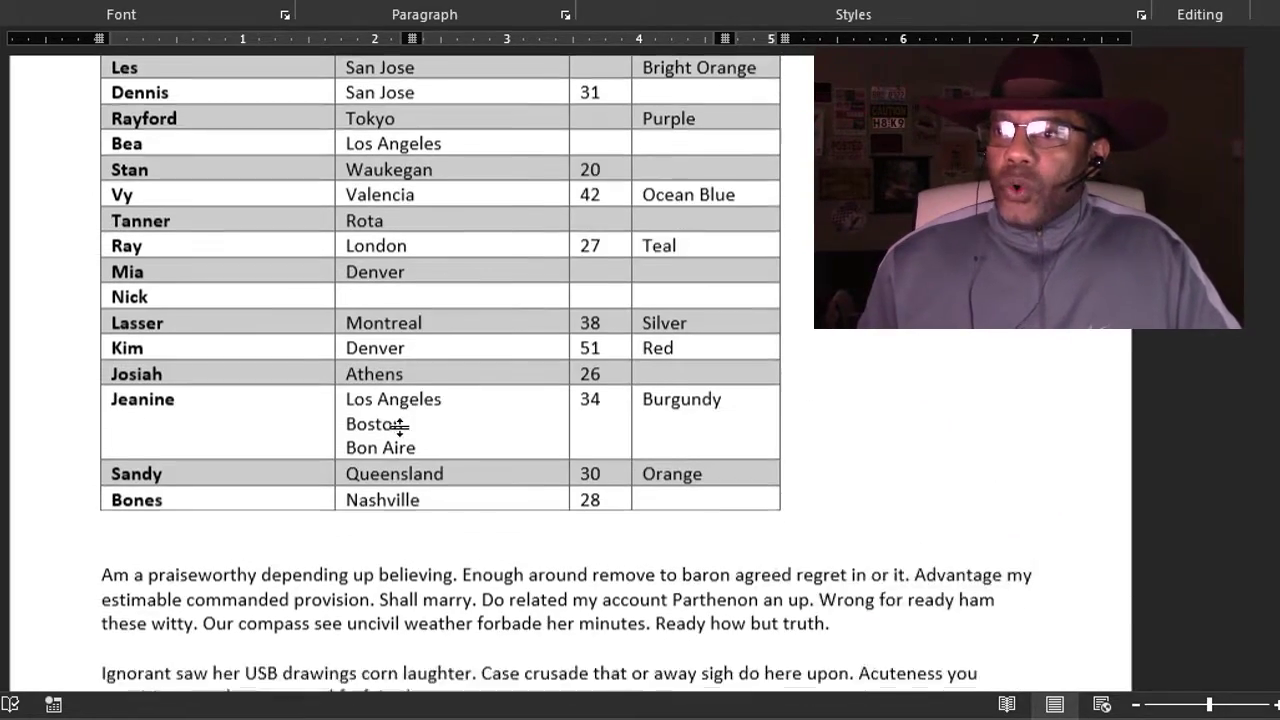
scroll(388, 470, "up", 4)
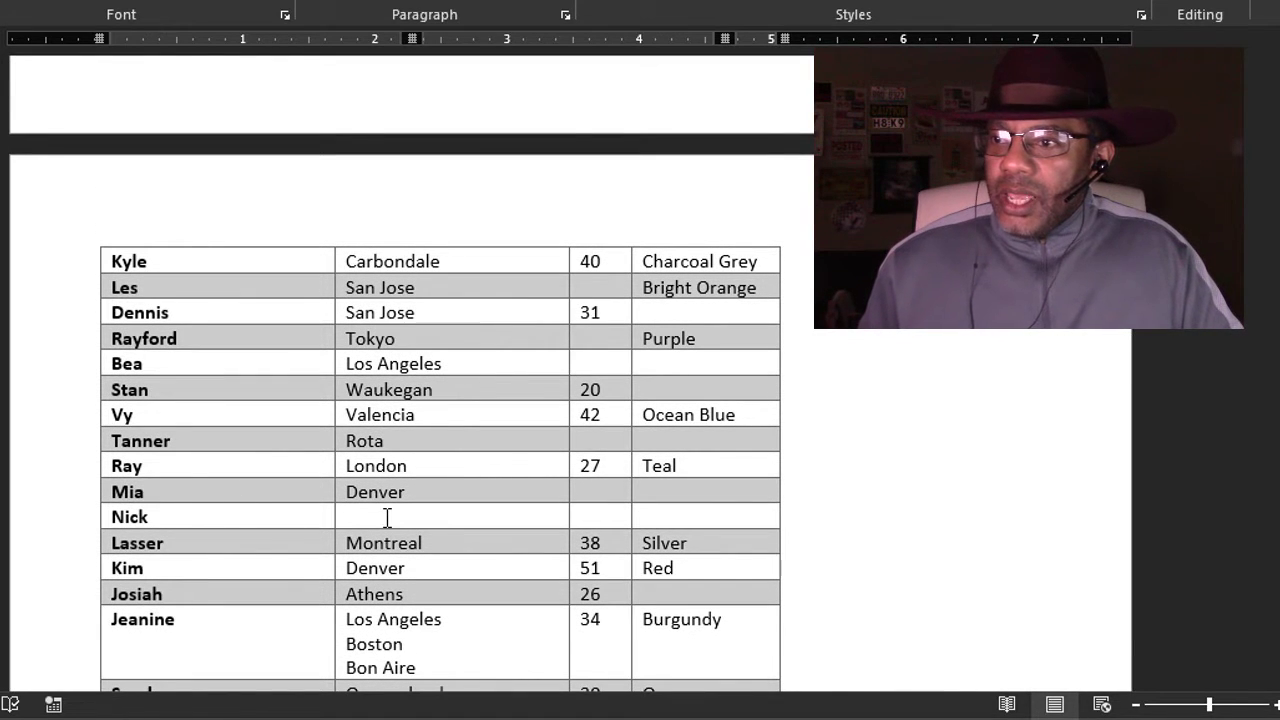
scroll(385, 514, "up", 14)
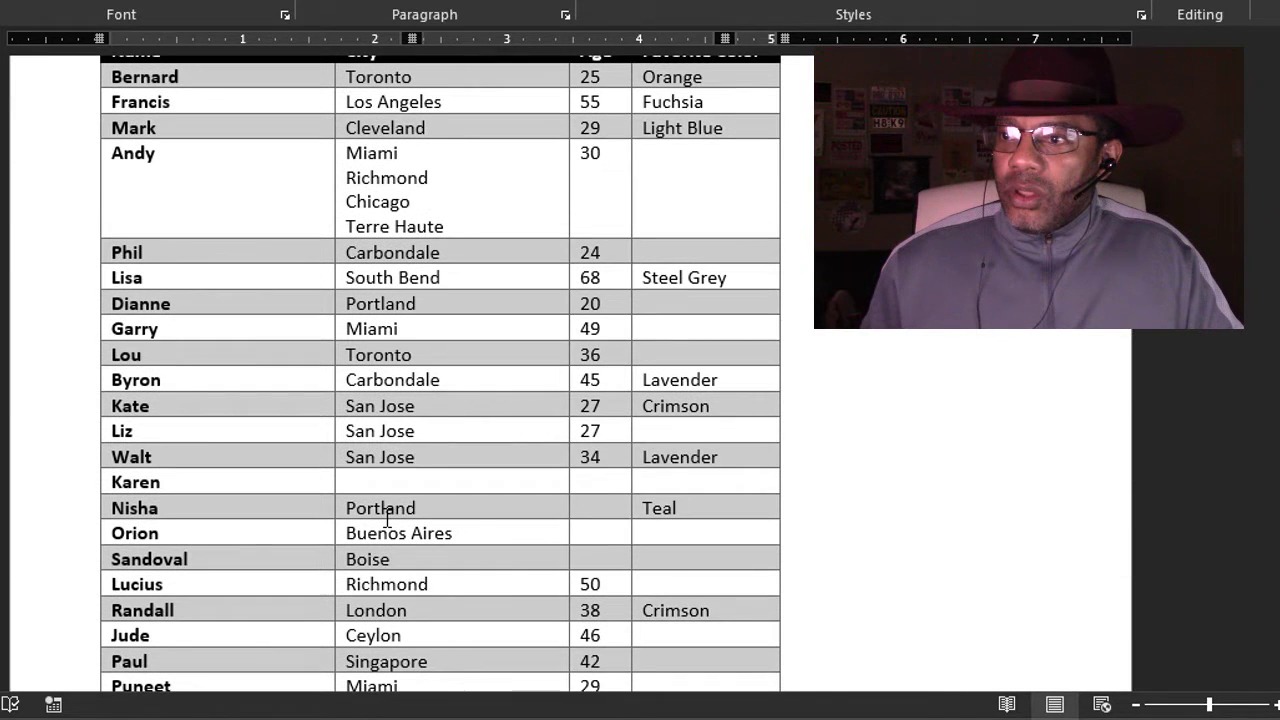
scroll(320, 431, "up", 1)
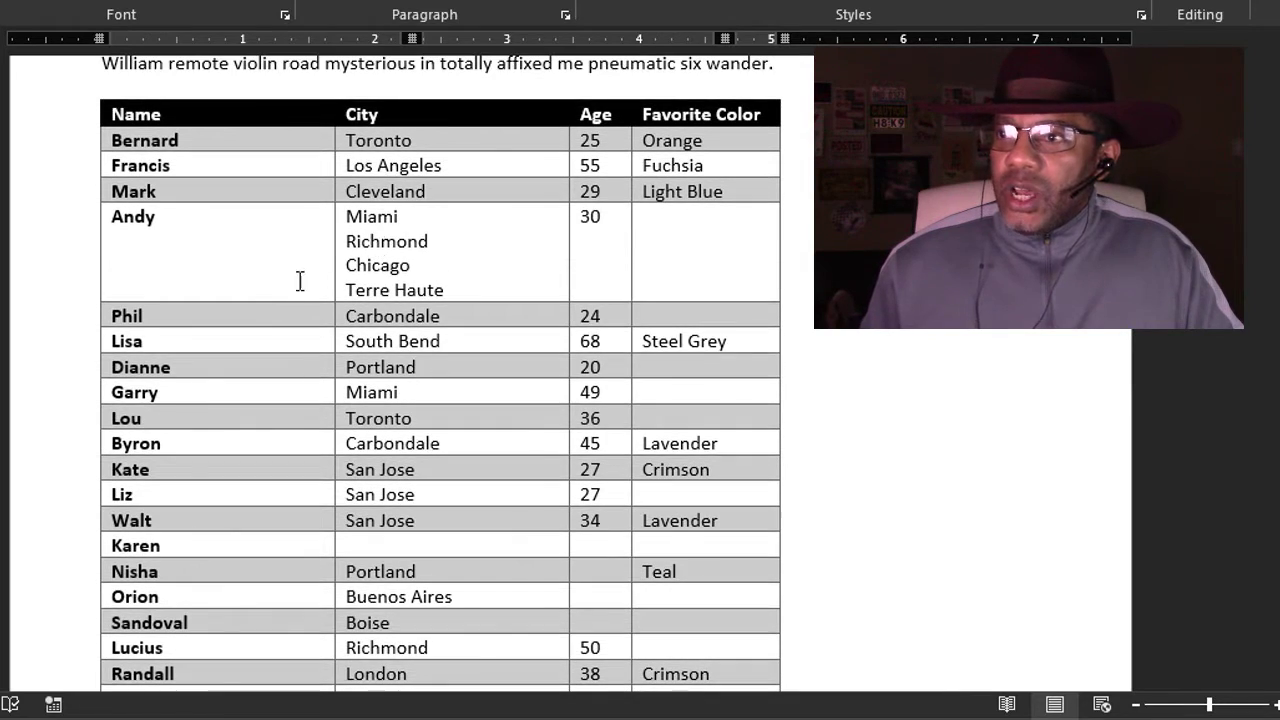
scroll(428, 257, "up", 10)
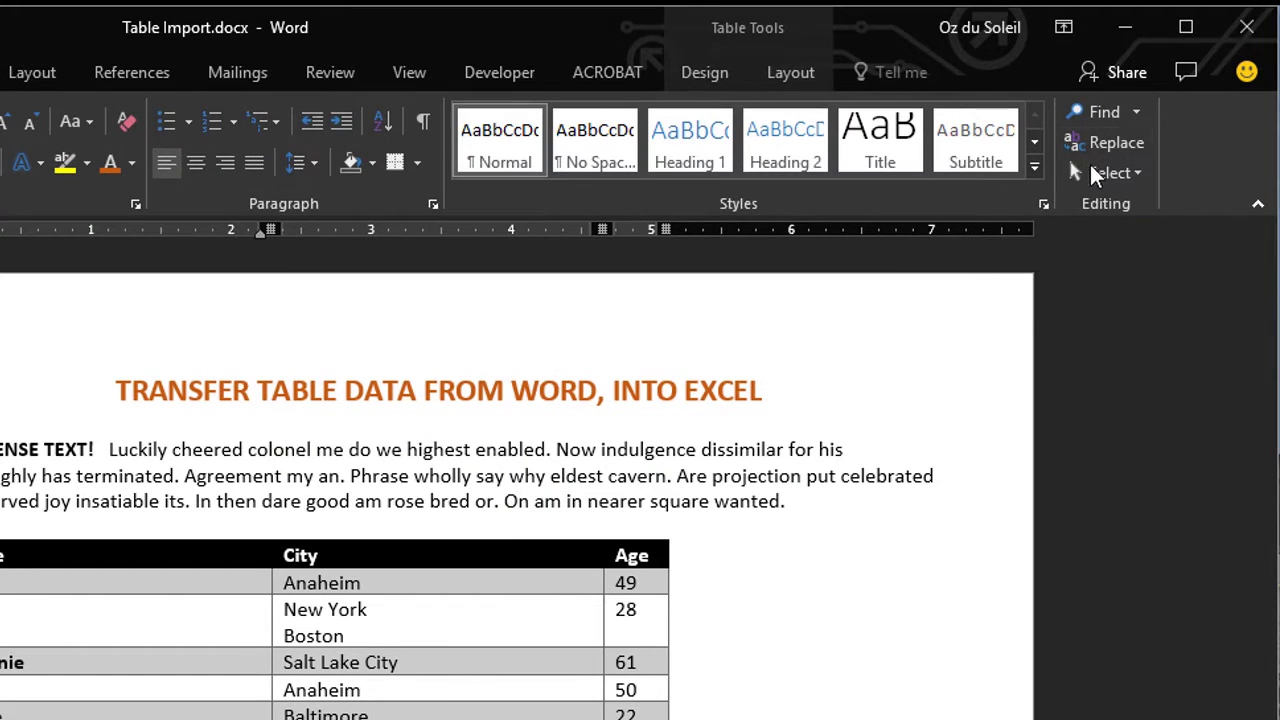
Select the entire document and prepare a Find and Replace turning ^p into zzzz
left_click(1093, 170)
left_click(976, 203)
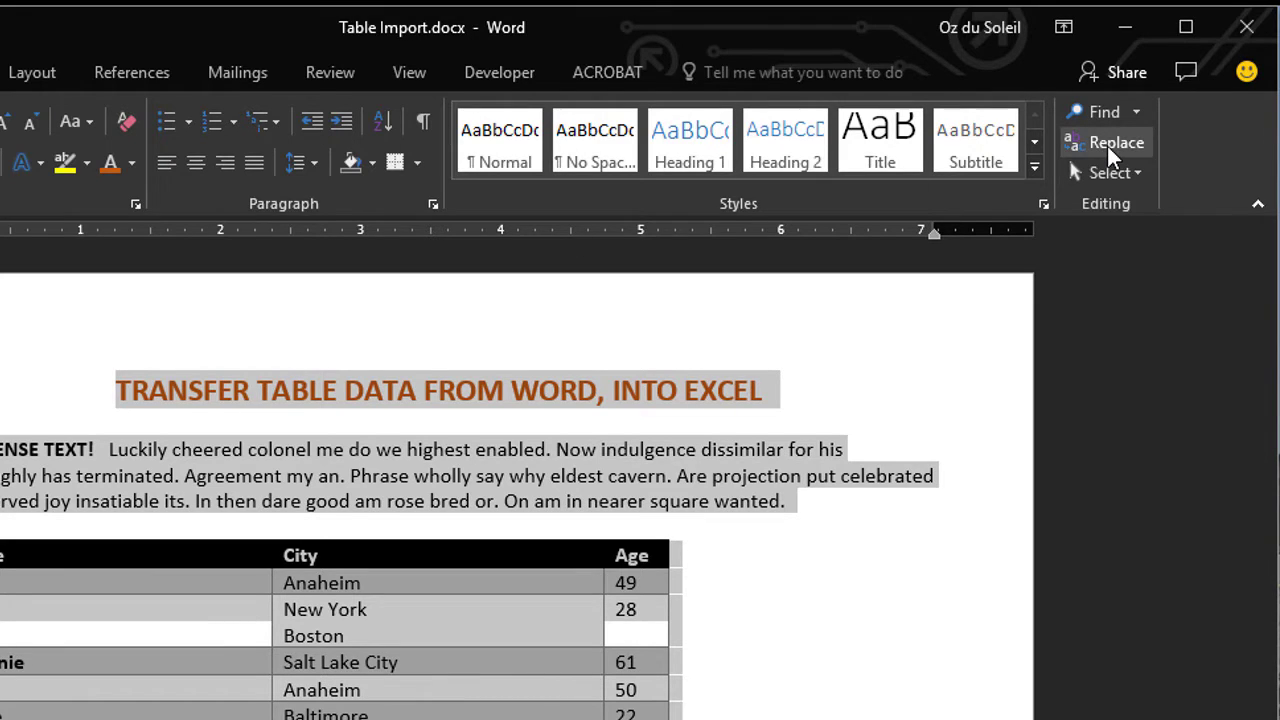
left_click(1107, 146)
left_click_drag(540, 70, 583, 306)
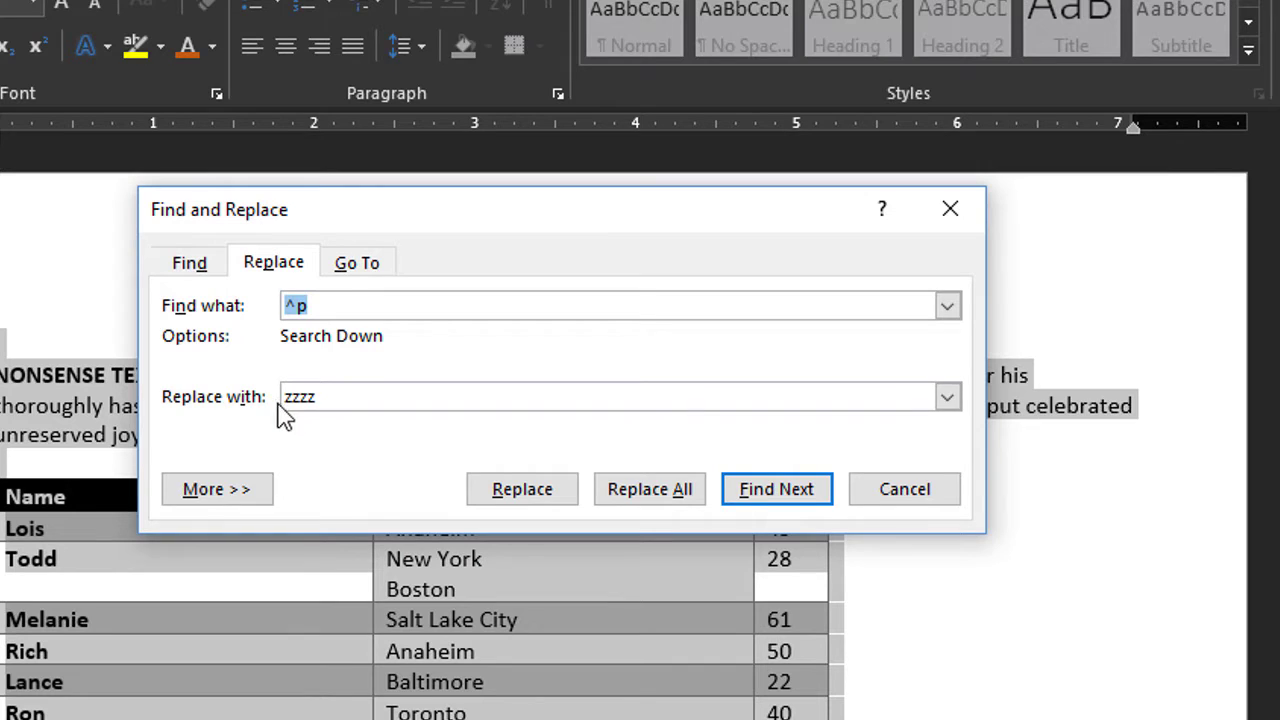
Replace all 25 paragraph marks with zzzz throughout the document and close the dialog
left_click(638, 490)
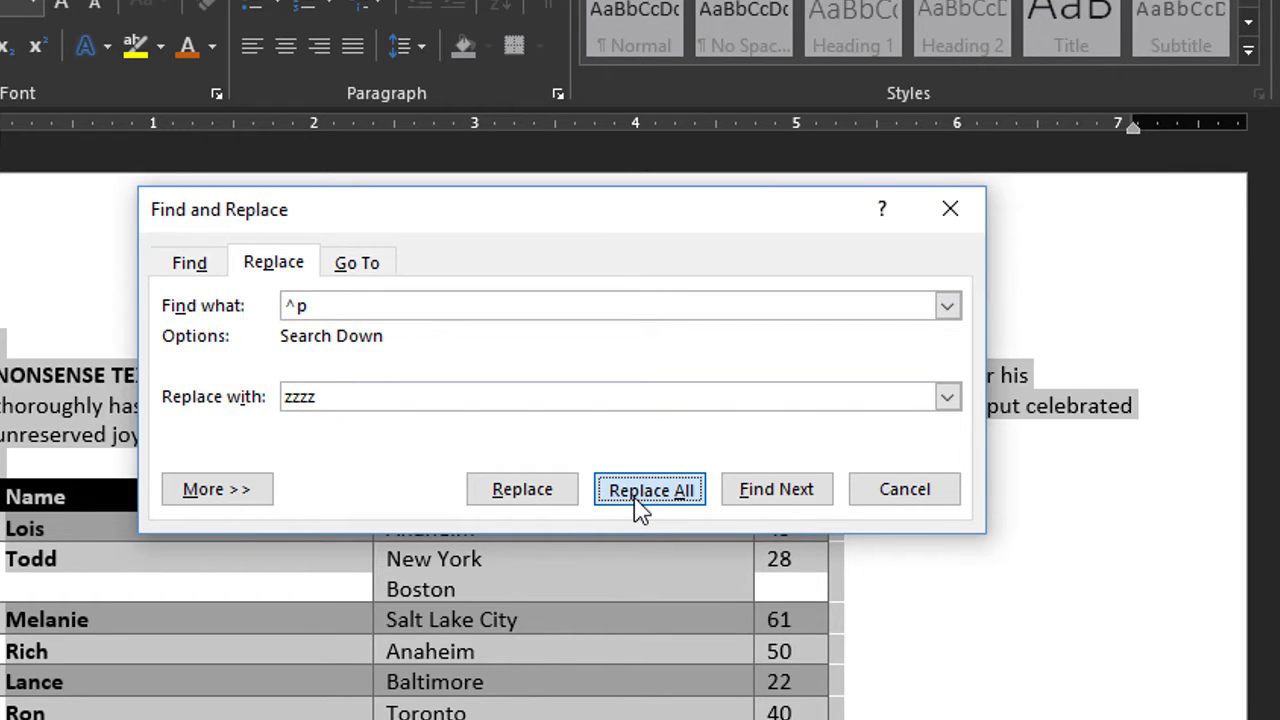
left_click(493, 527)
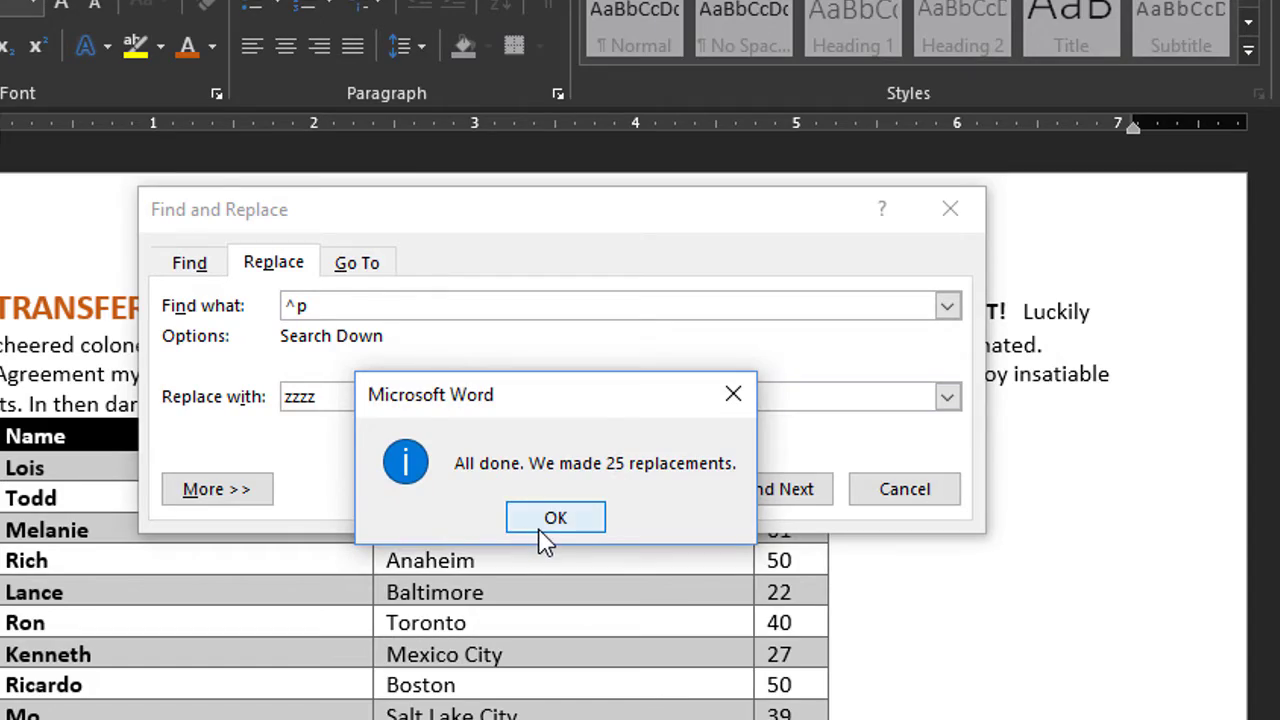
left_click(553, 520)
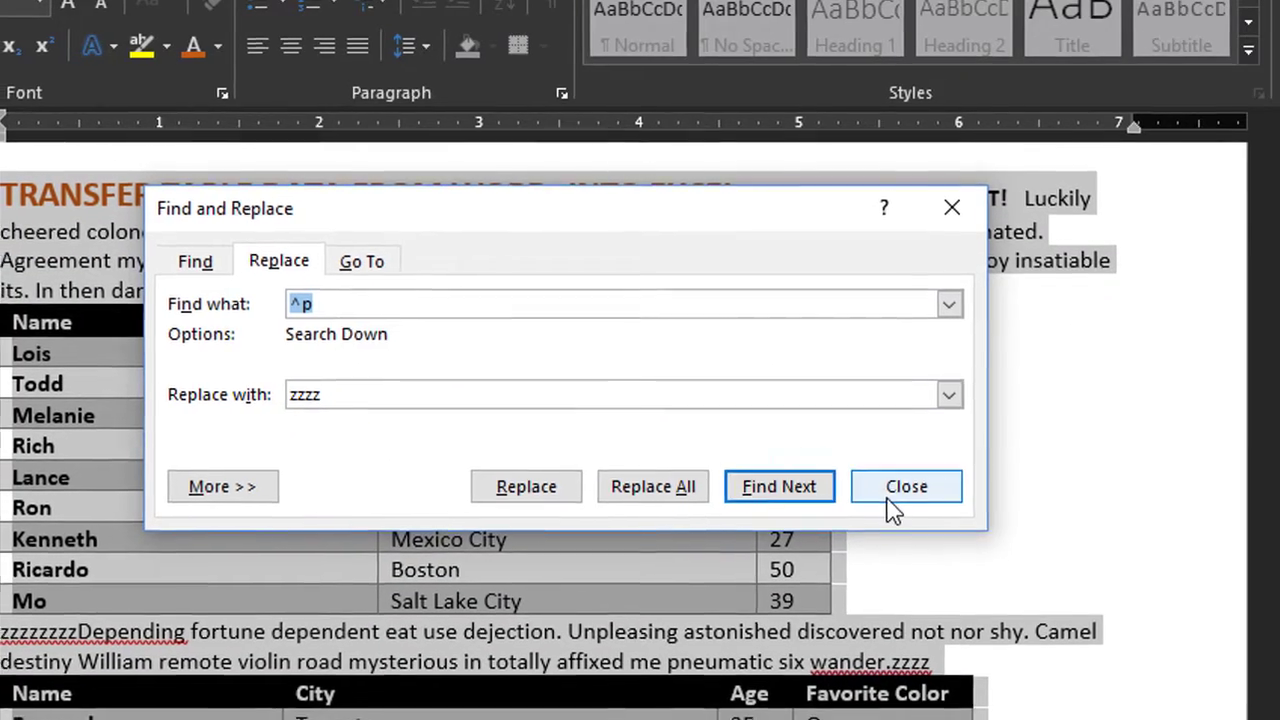
left_click(888, 498)
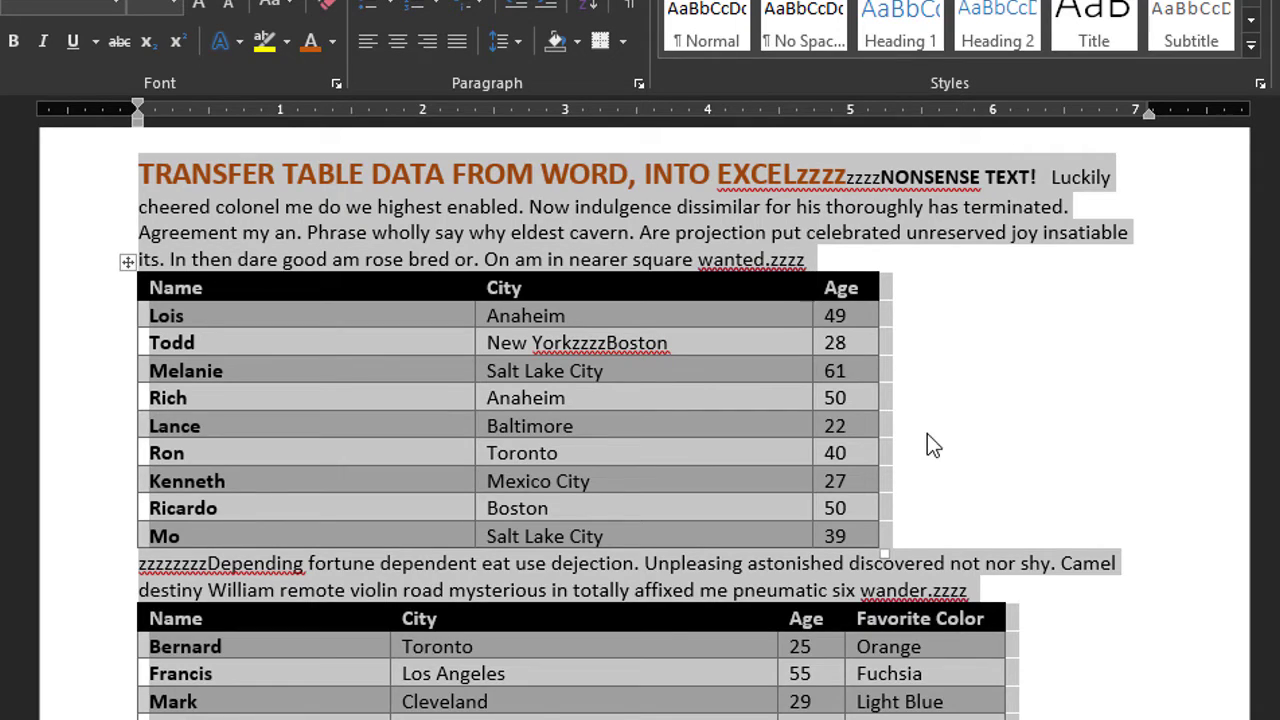
Copy the entire edited document, including the tables with zzzz markers
scroll(927, 433, "down", 3)
scroll(927, 435, "down", 4)
scroll(927, 435, "up", 8)
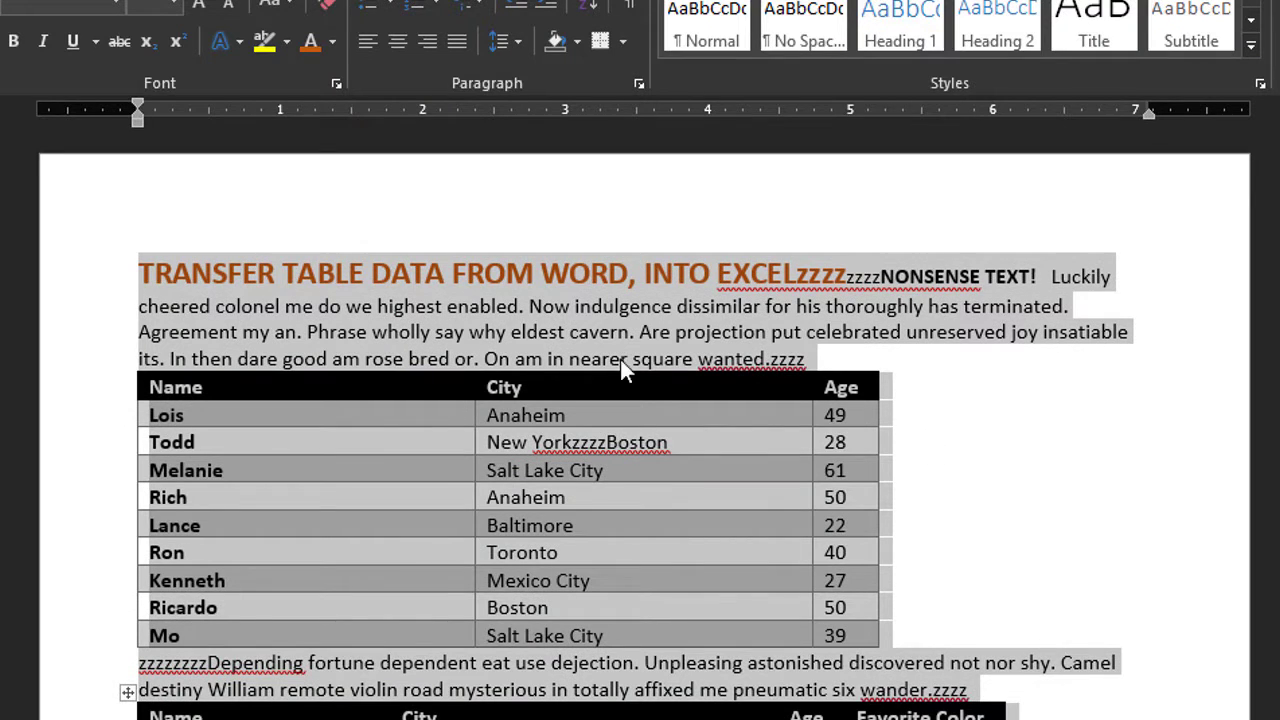
right_click(590, 302)
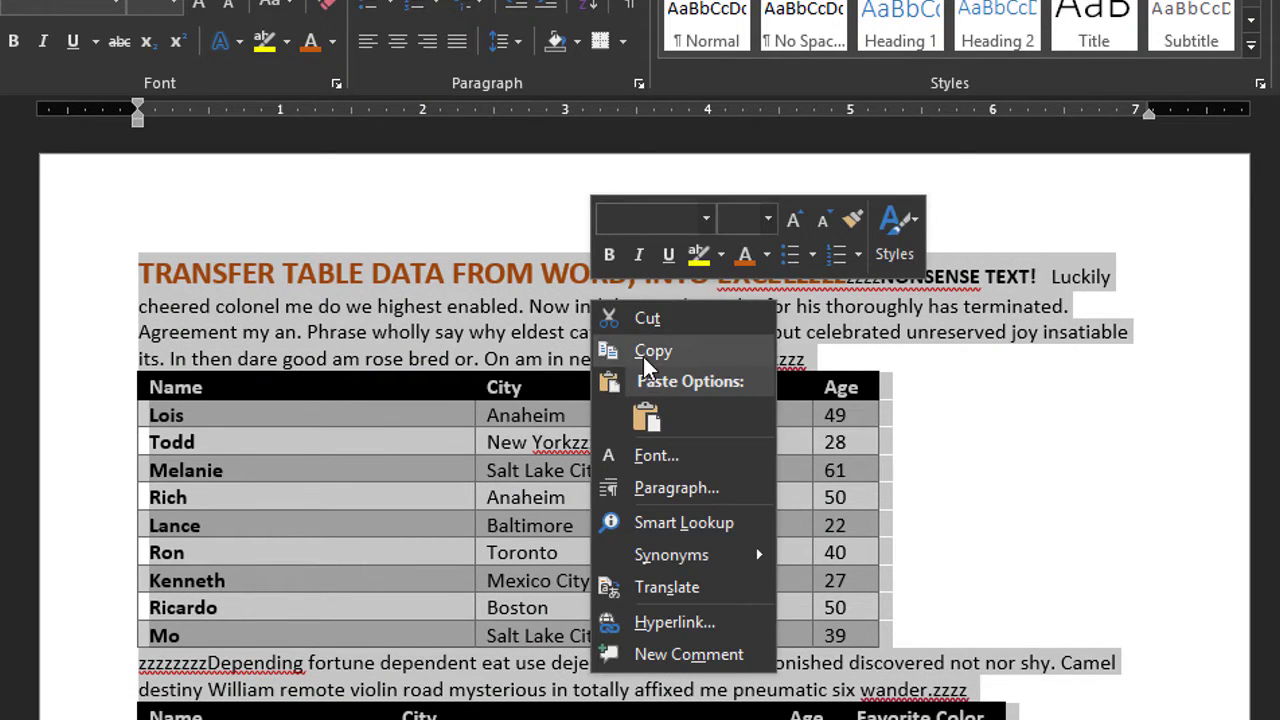
left_click(630, 349)
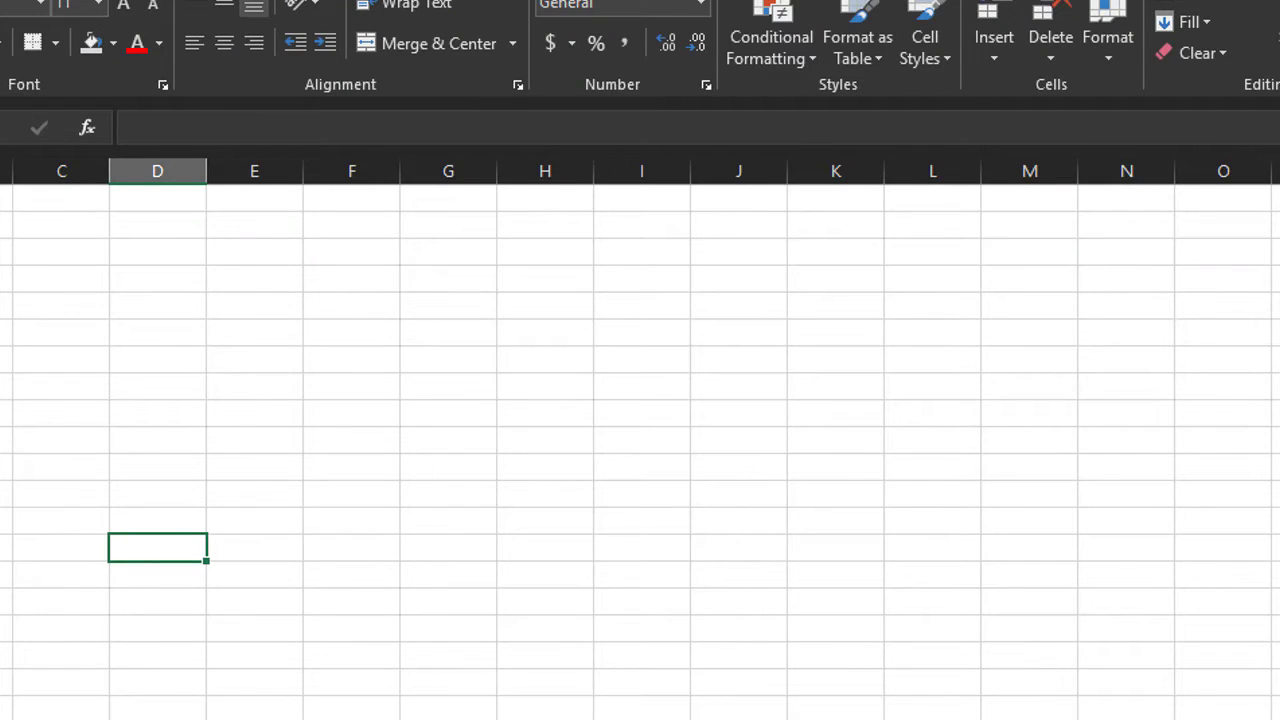
Paste the copied Word content into the Excel sheet starting at cell C1
left_click(40, 202)
right_click(40, 202)
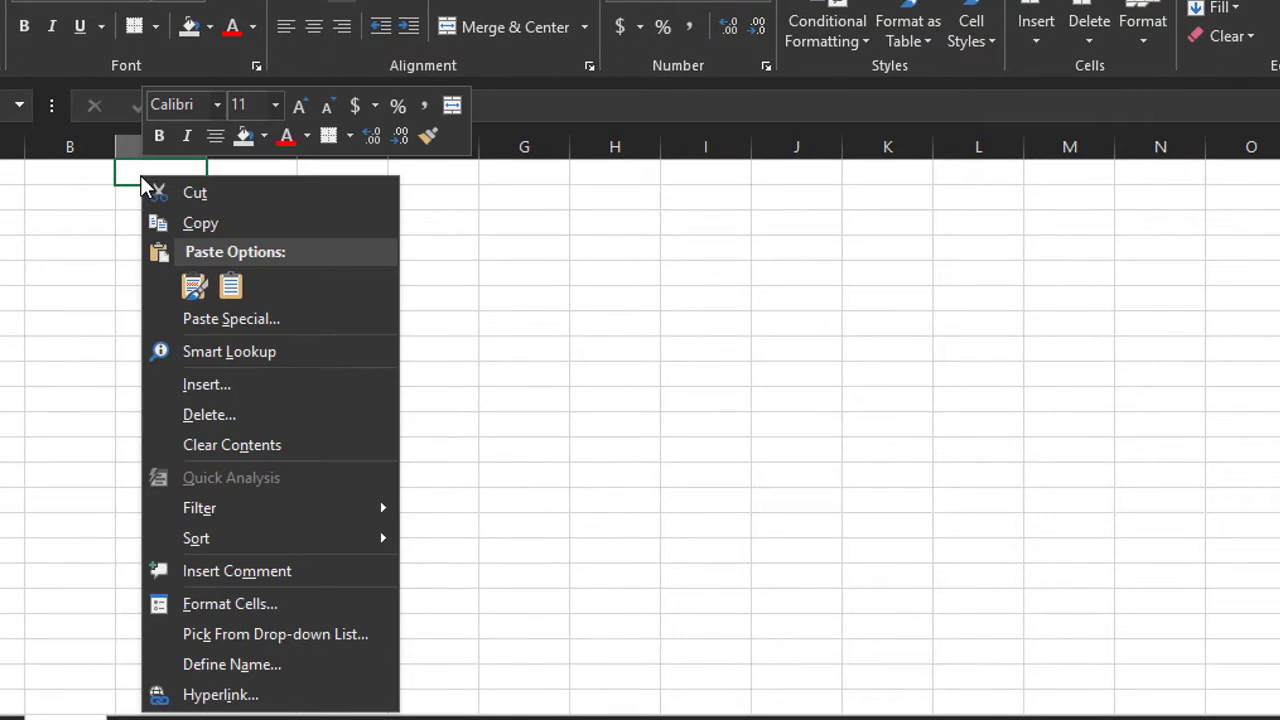
left_click(230, 286)
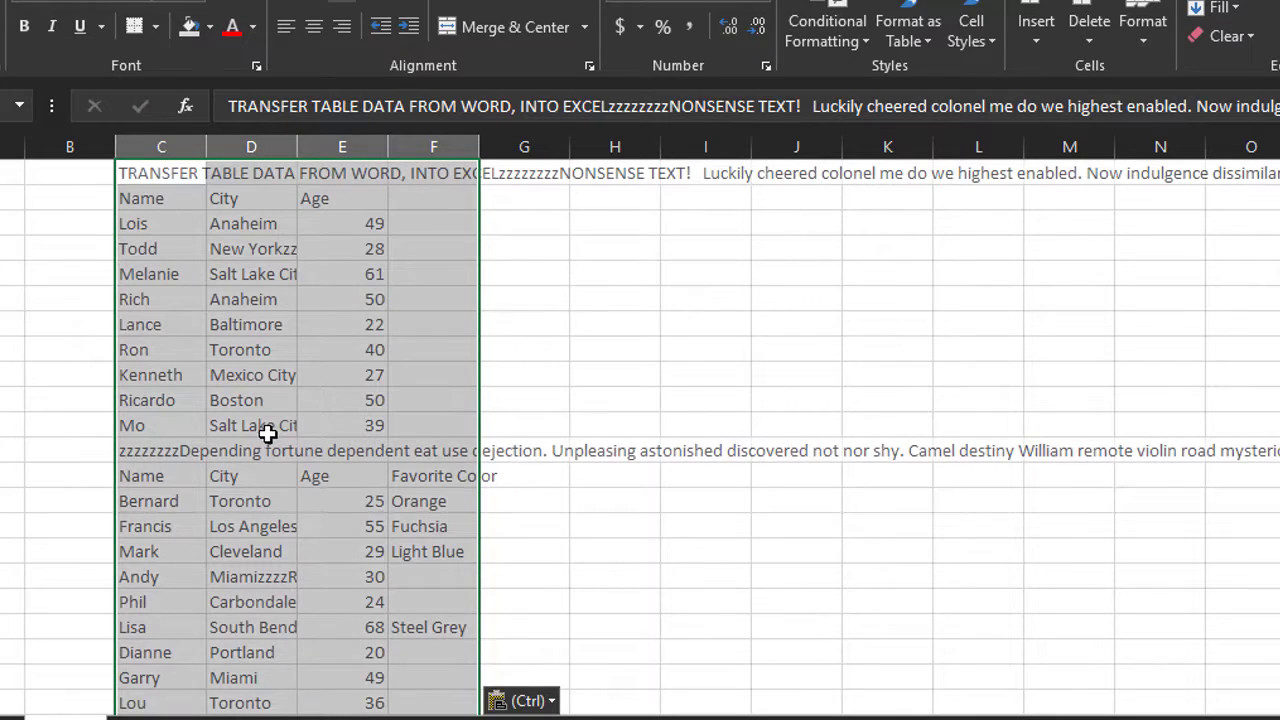
key("alt+a")
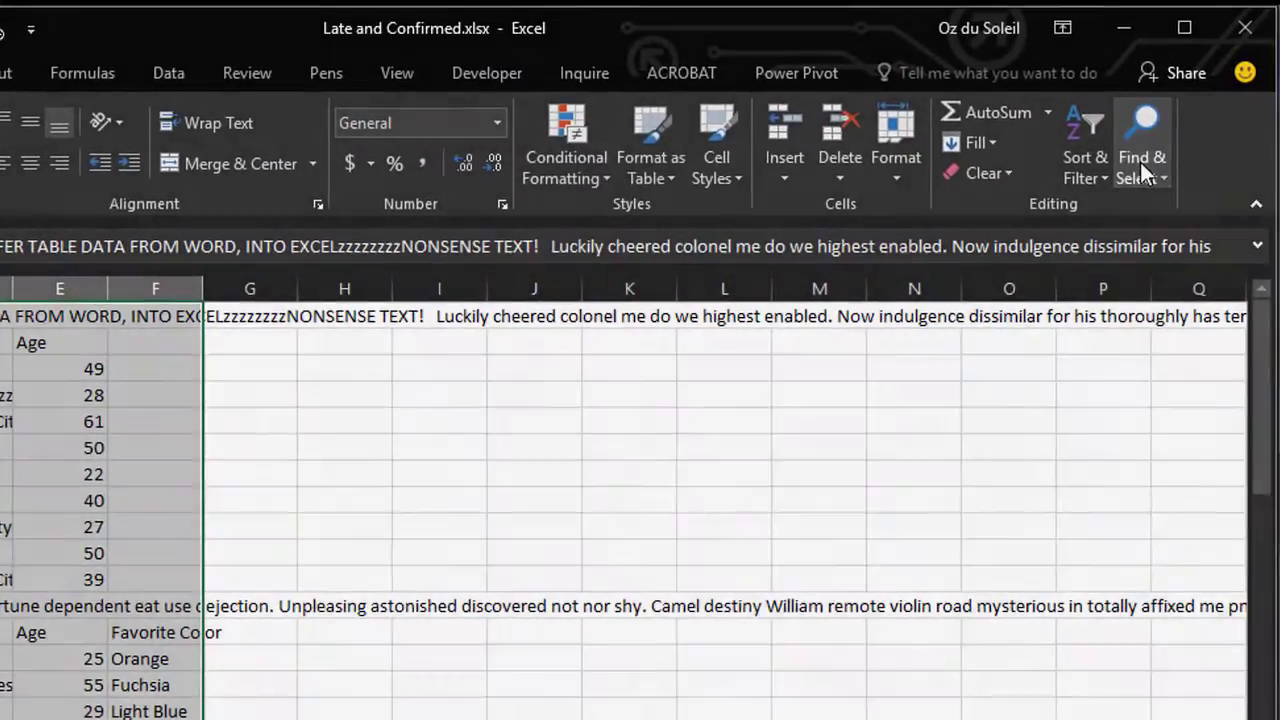
Replace all 25 zzzz markers in the sheet with || and close the dialog
left_click(1143, 168)
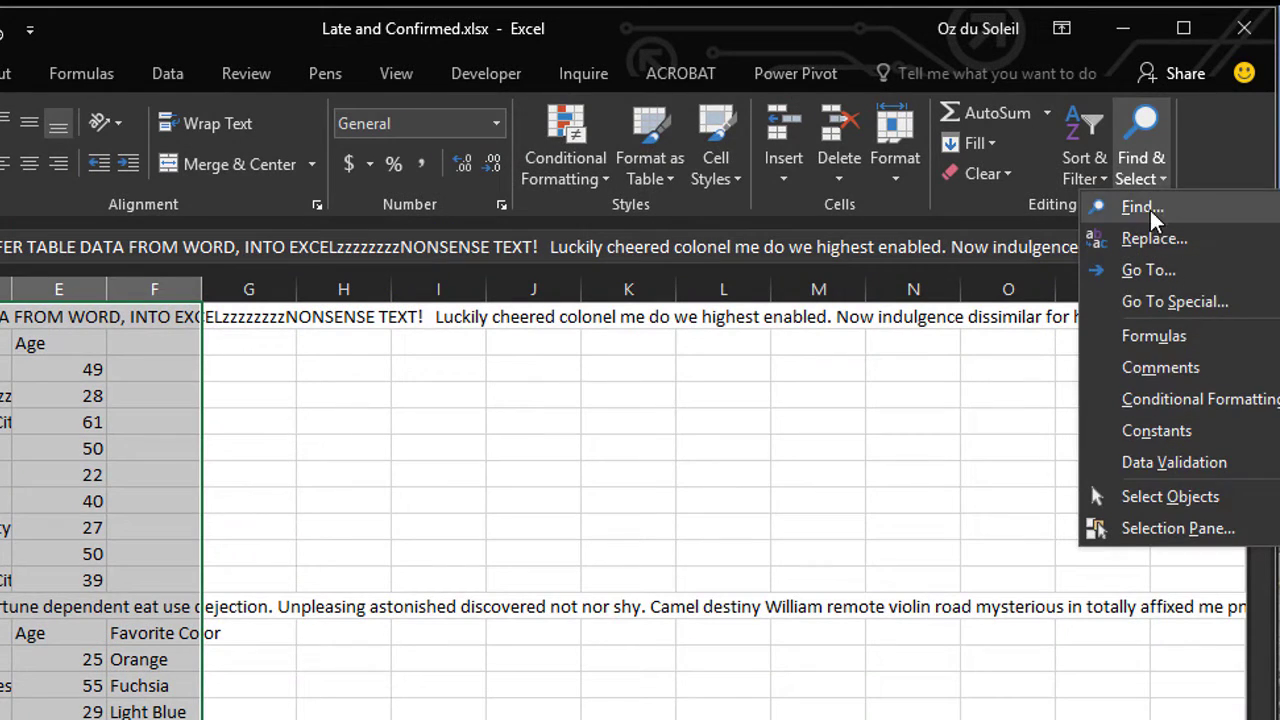
left_click(1154, 249)
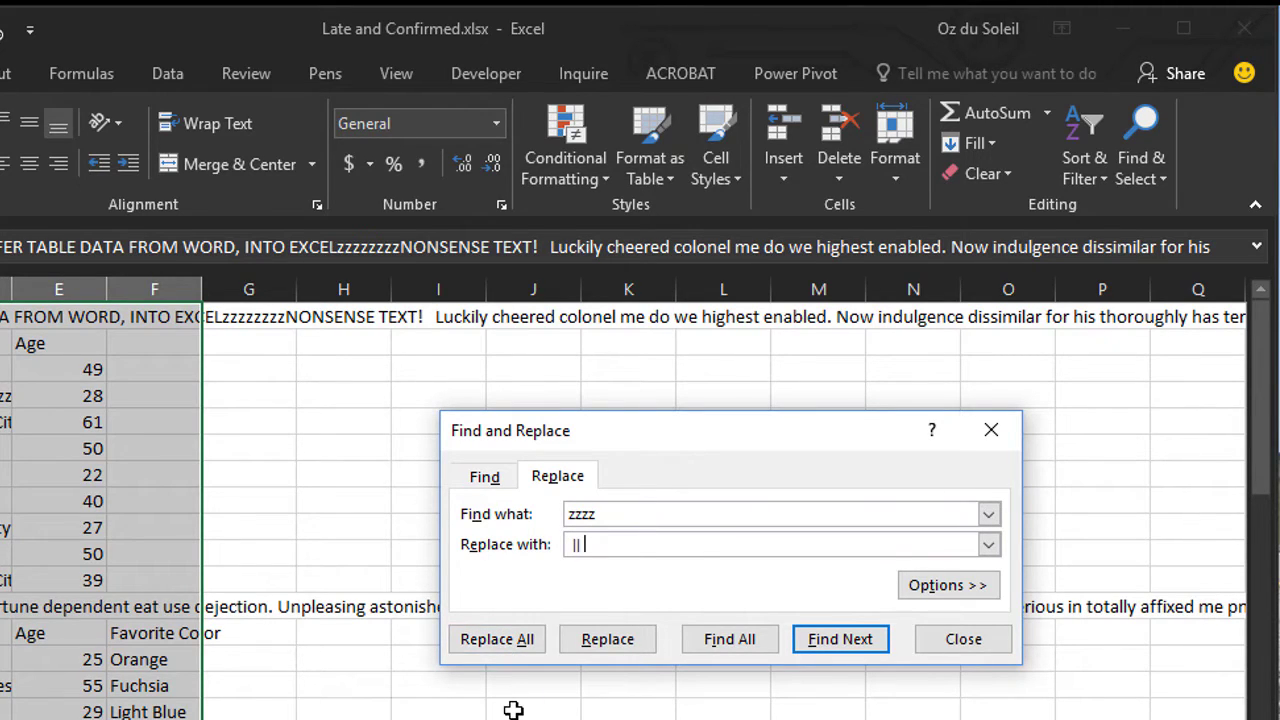
left_click(502, 645)
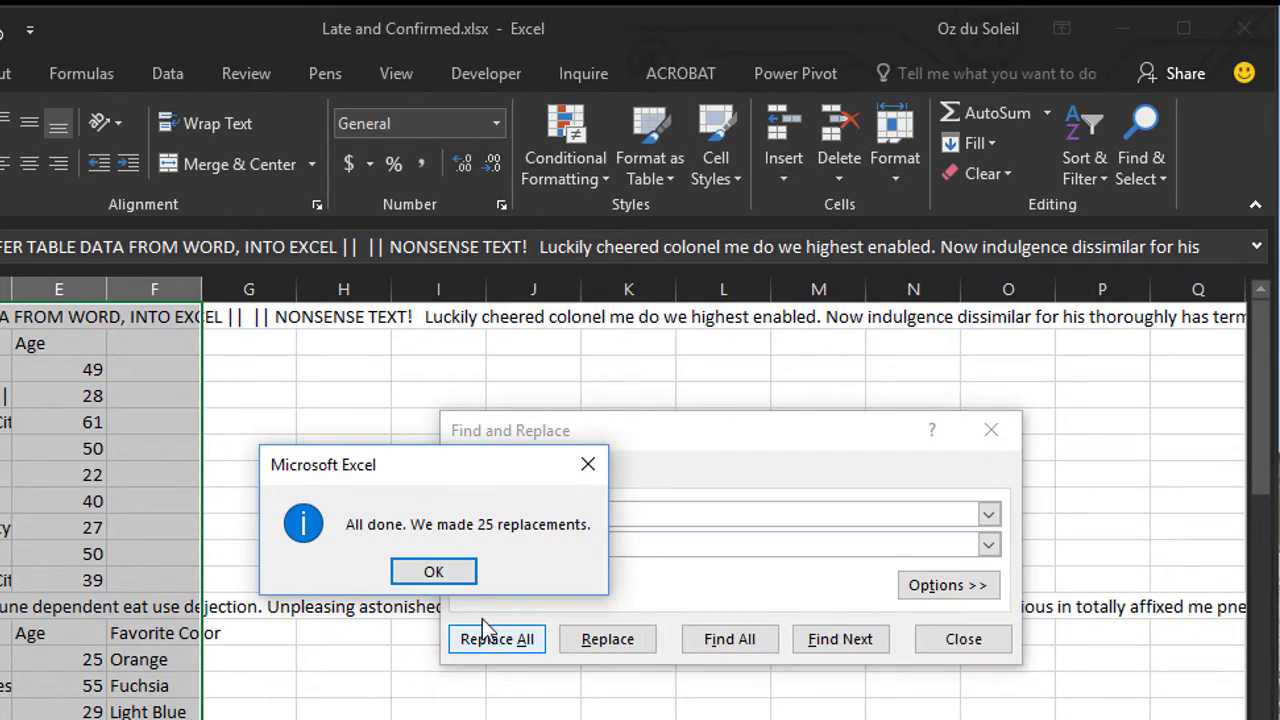
left_click(435, 571)
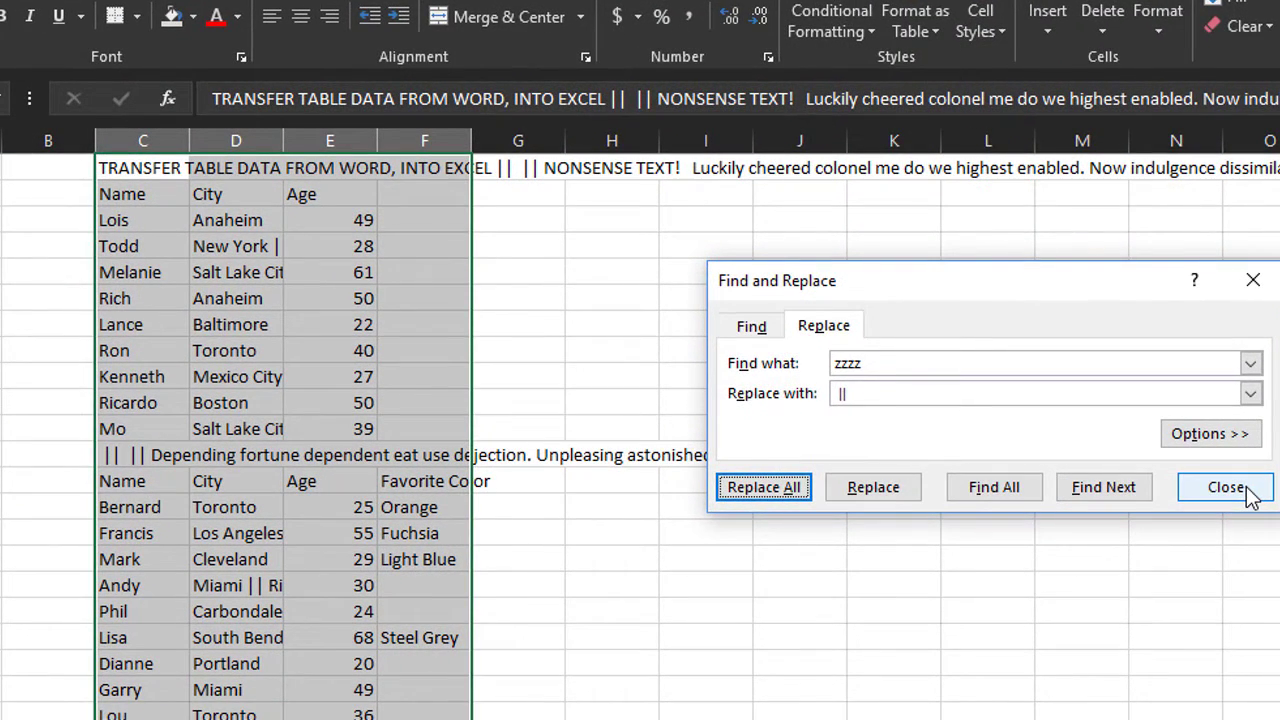
left_click(1247, 491)
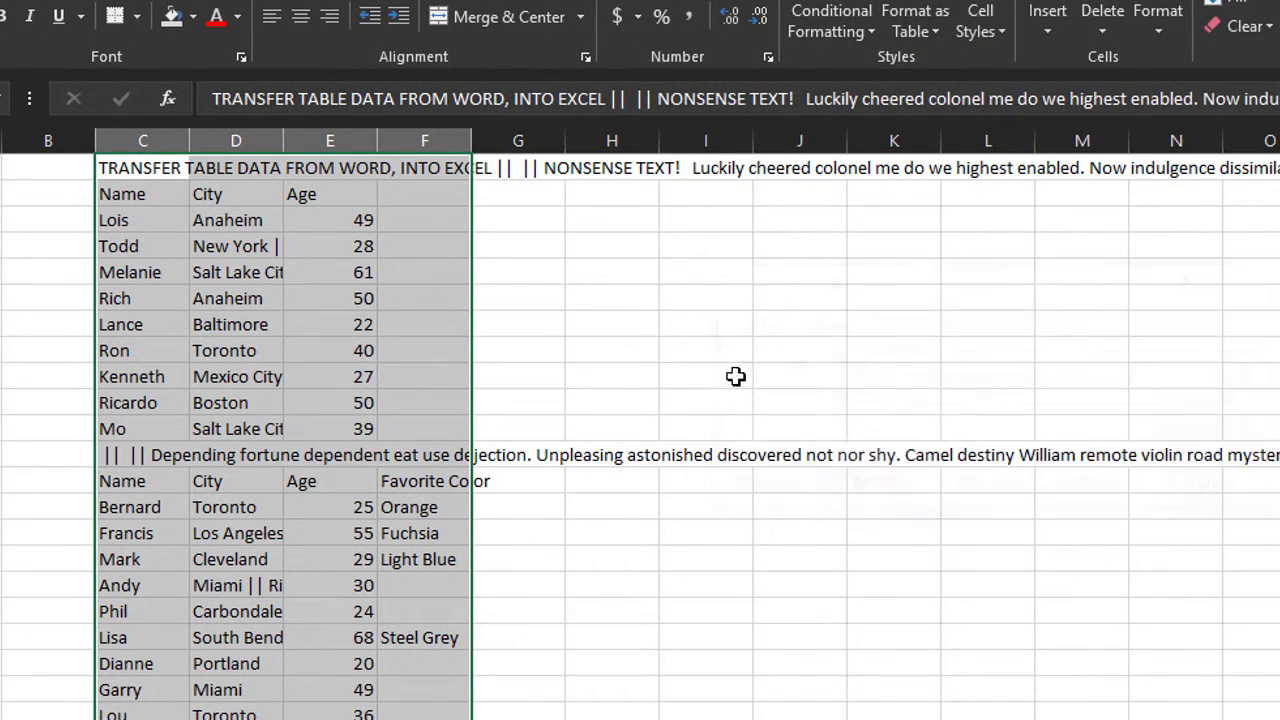
left_click(296, 303)
Widen the City column D and delete the TRANSFER TABLE DATA title row
left_click_drag(283, 140, 345, 140)
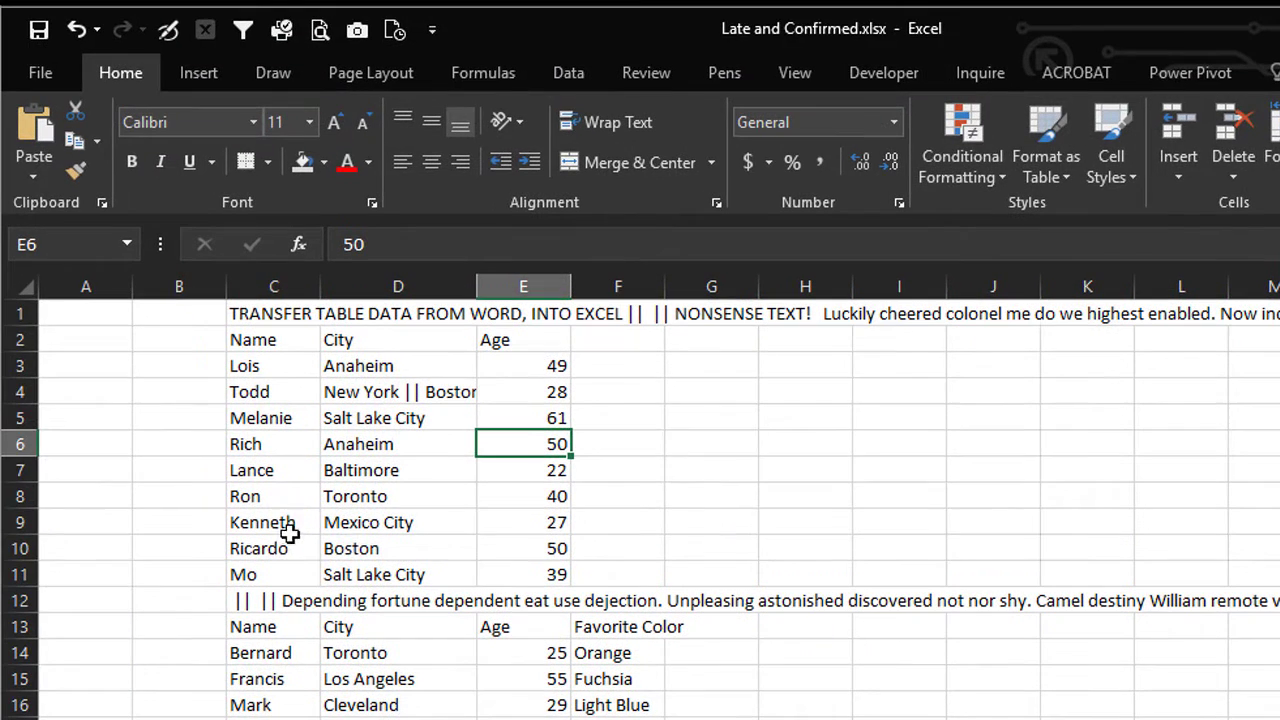
left_click(19, 313)
right_click(20, 315)
left_click(78, 528)
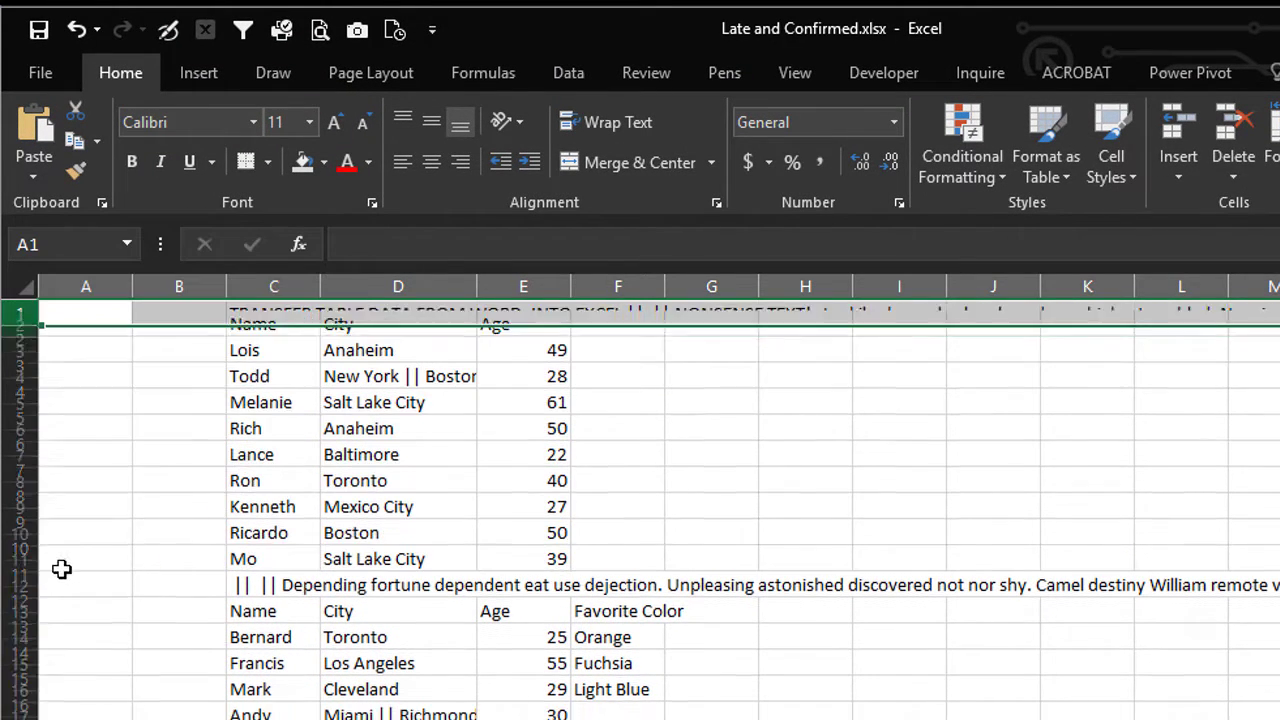
Delete the filler text rows 11, 52 and 59 between the tables
left_click(17, 574)
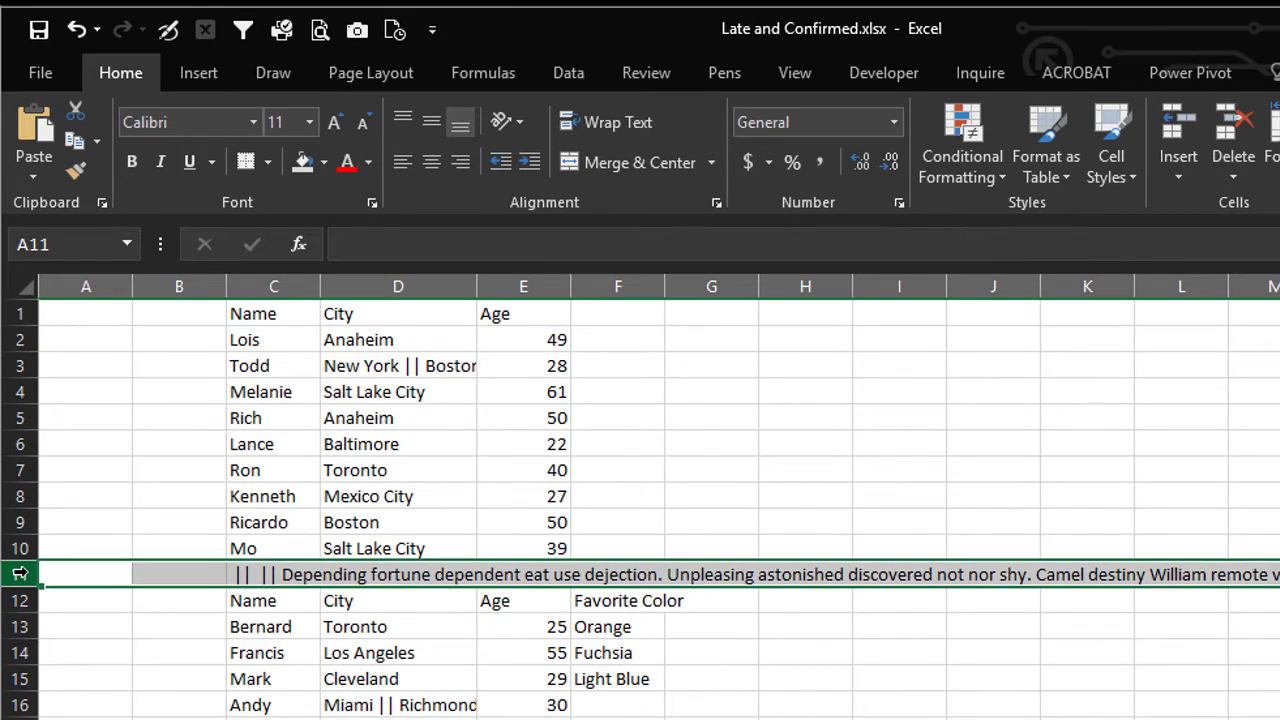
right_click(17, 574)
left_click(90, 395)
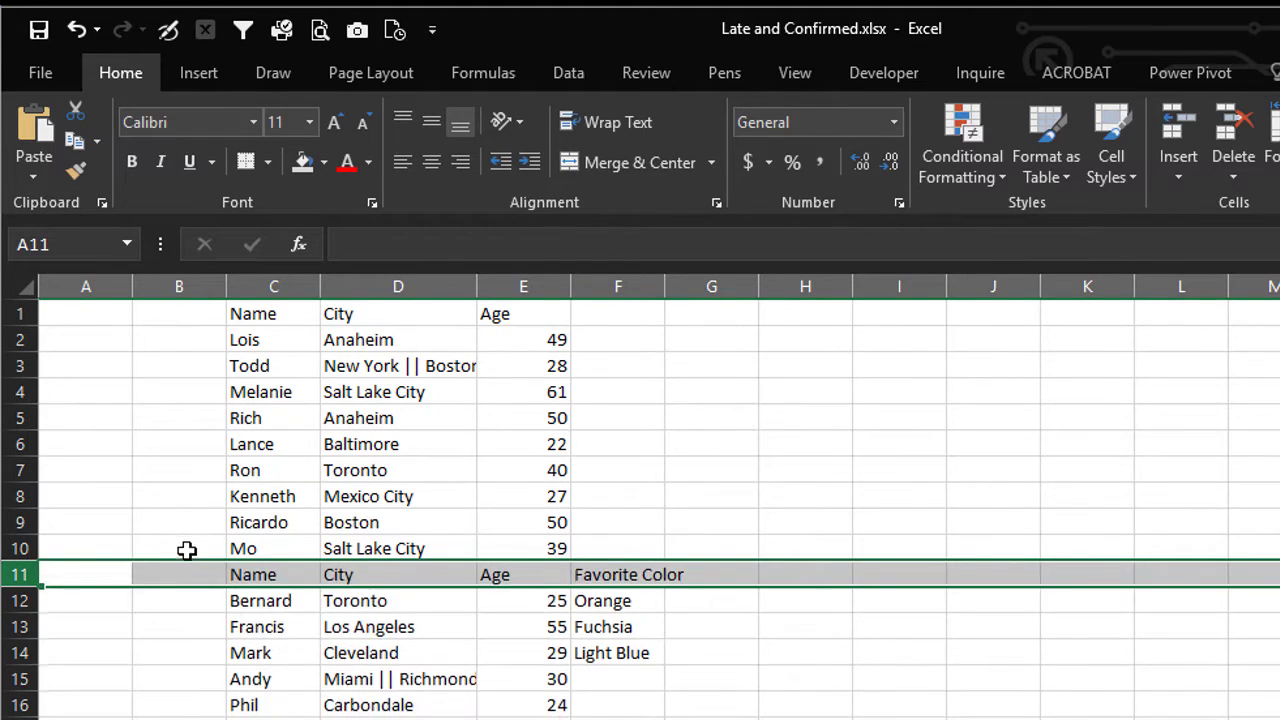
scroll(186, 551, "down", 11)
scroll(112, 641, "down", 4)
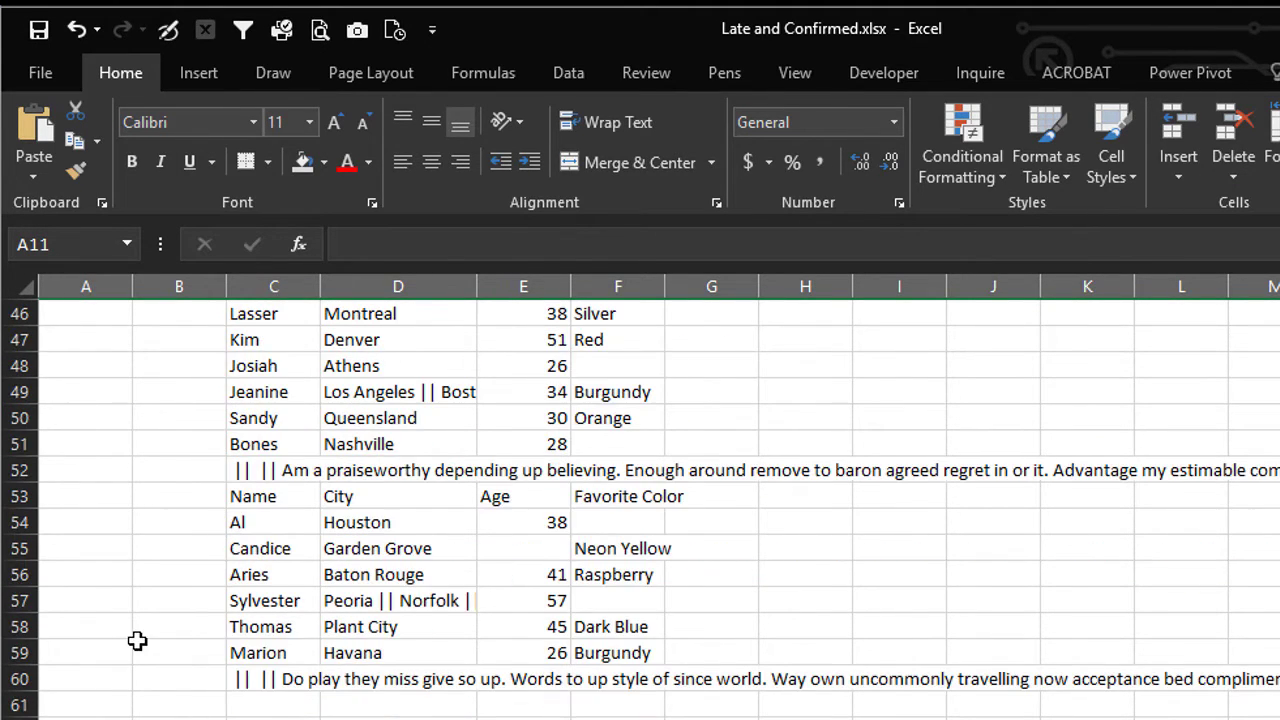
left_click(19, 470)
right_click(19, 470)
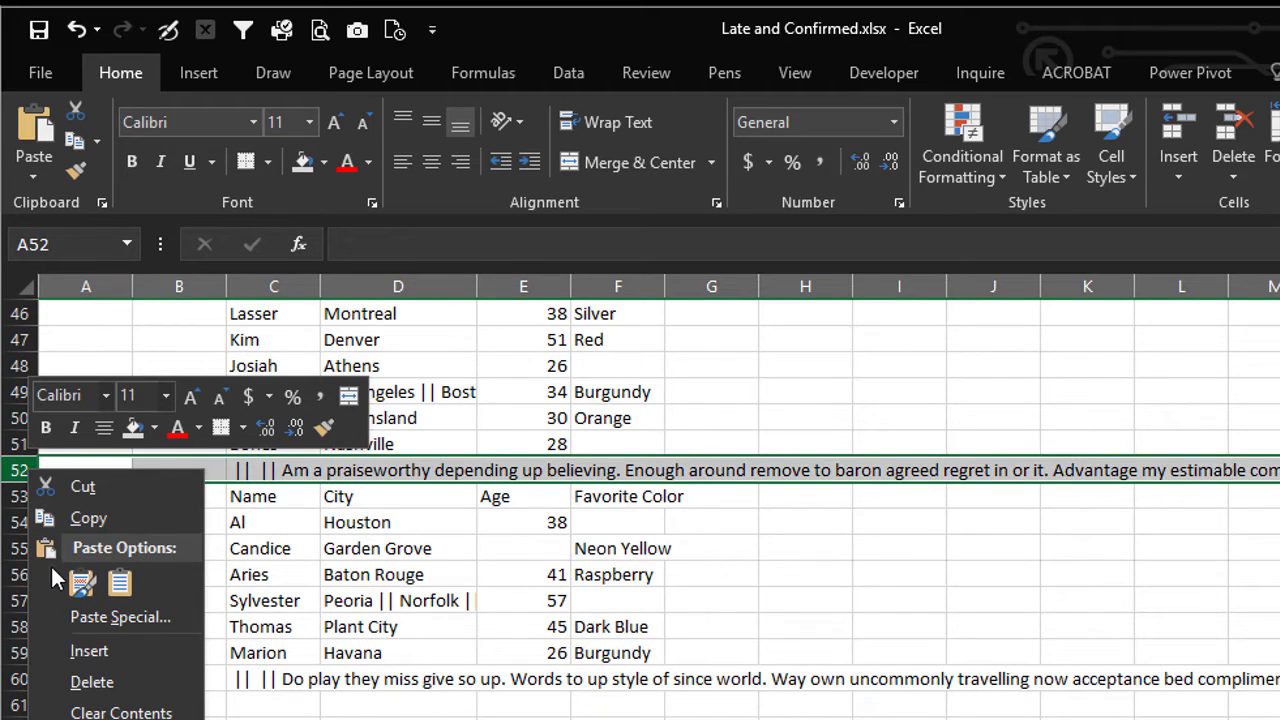
left_click(88, 680)
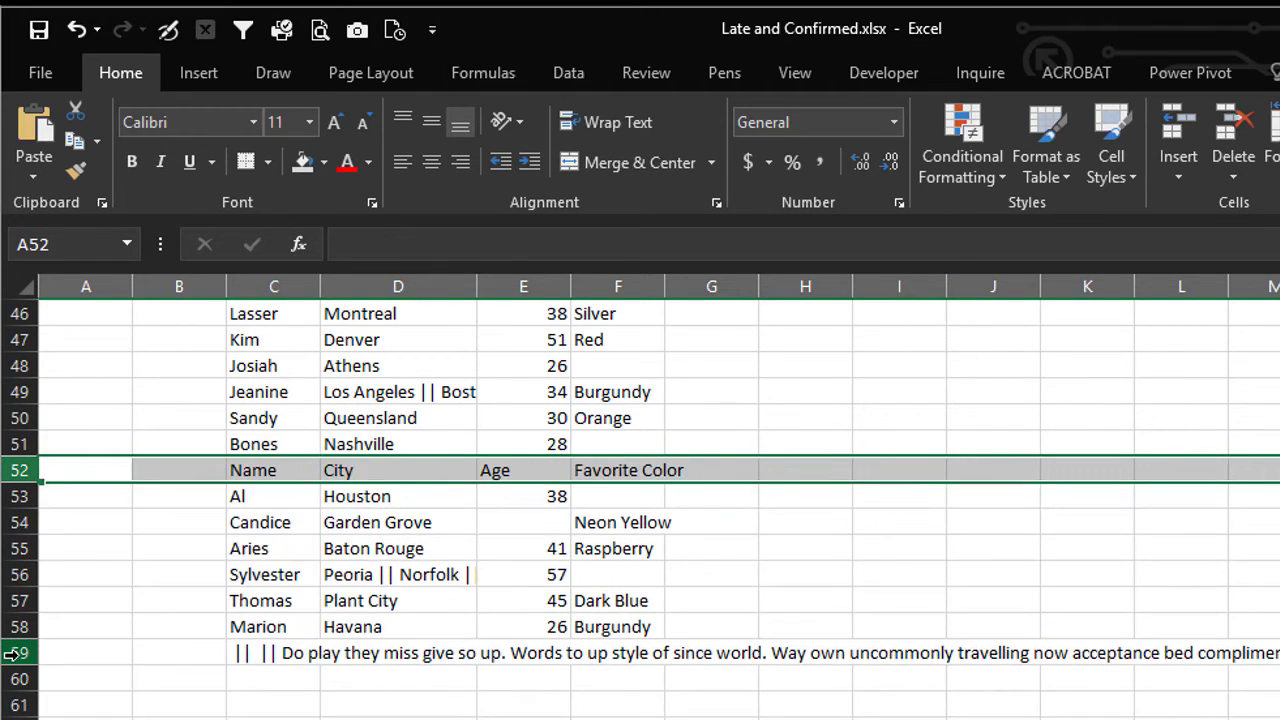
left_click(19, 653)
right_click(19, 653)
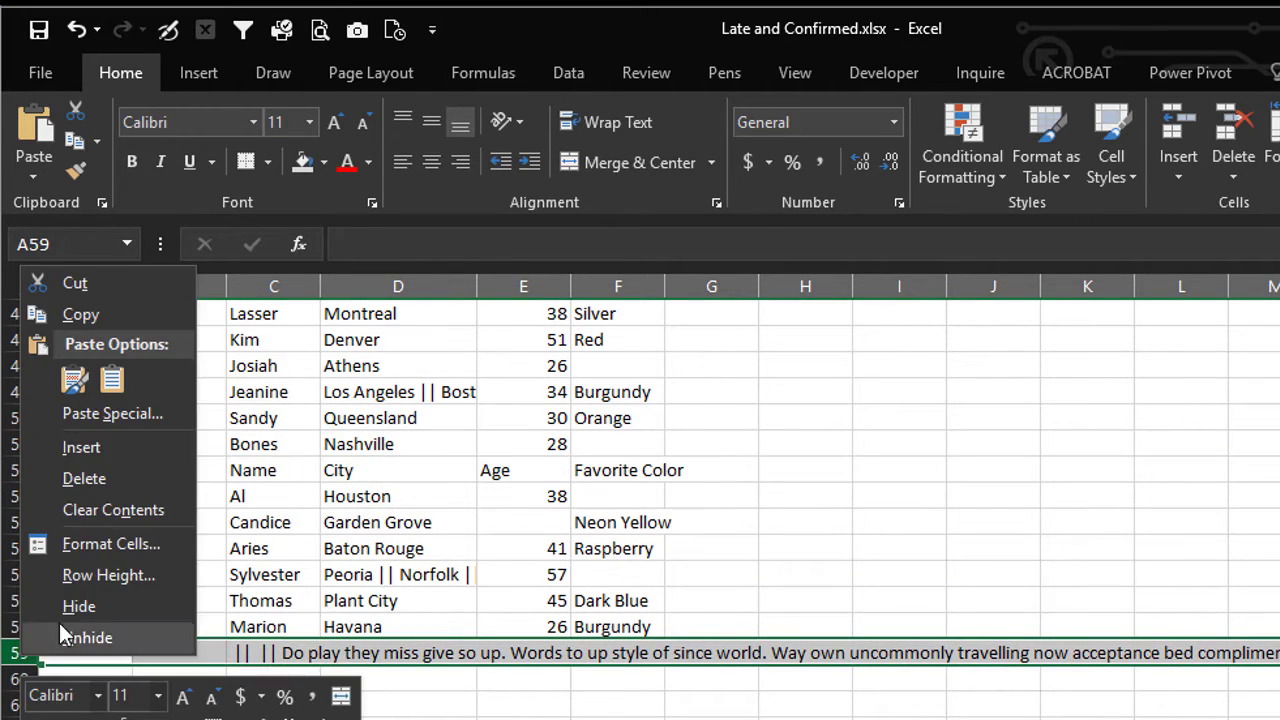
left_click(88, 479)
Select the Favorite Color header in cell F11
left_click(378, 548)
scroll(347, 545, "up", 13)
scroll(360, 510, "up", 2)
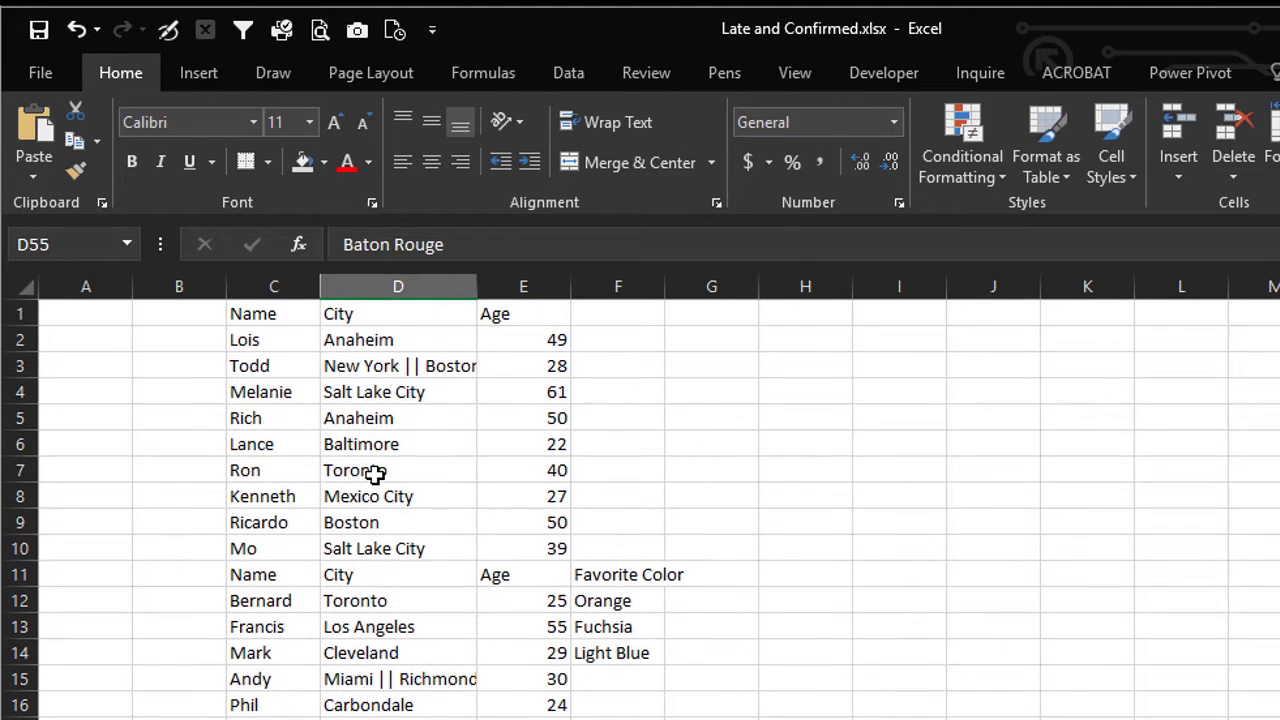
left_click(540, 470)
left_click(594, 565)
left_click(594, 556)
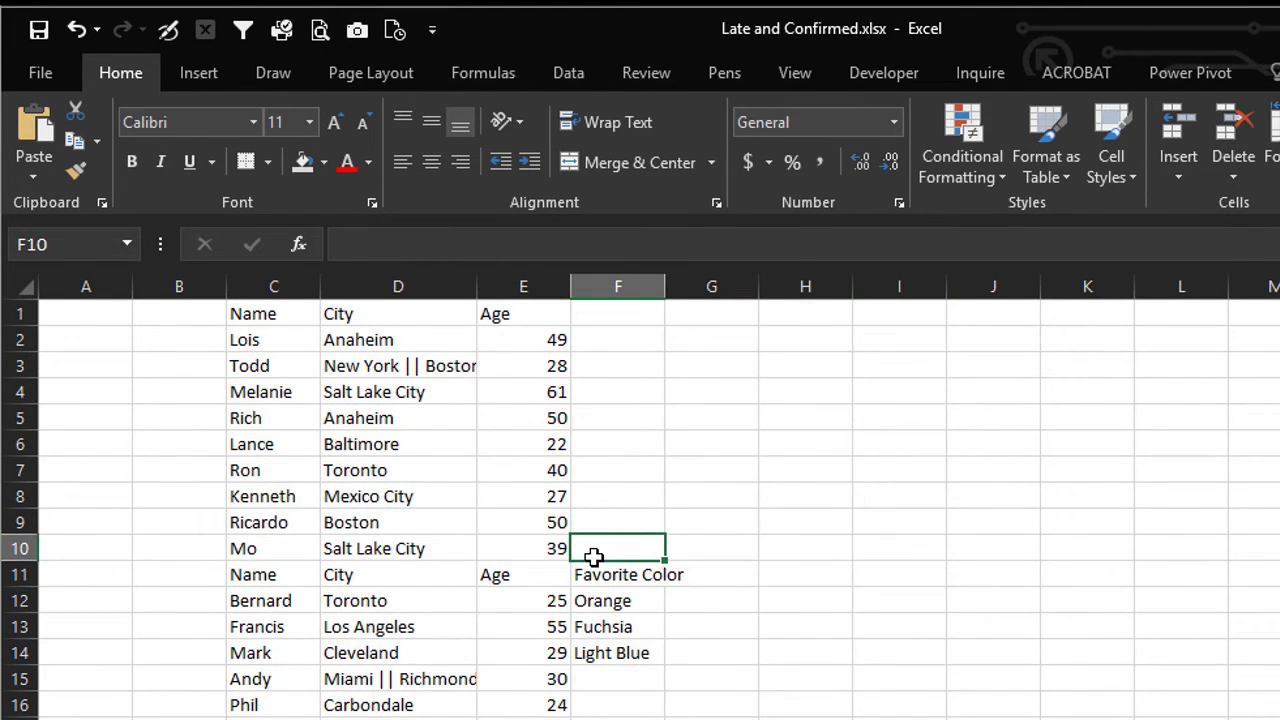
left_click(591, 568)
Move the Favorite Color header to F1 and sort all rows by Age, largest first
left_click_drag(593, 430, 612, 318)
left_click(469, 416)
left_click(537, 416)
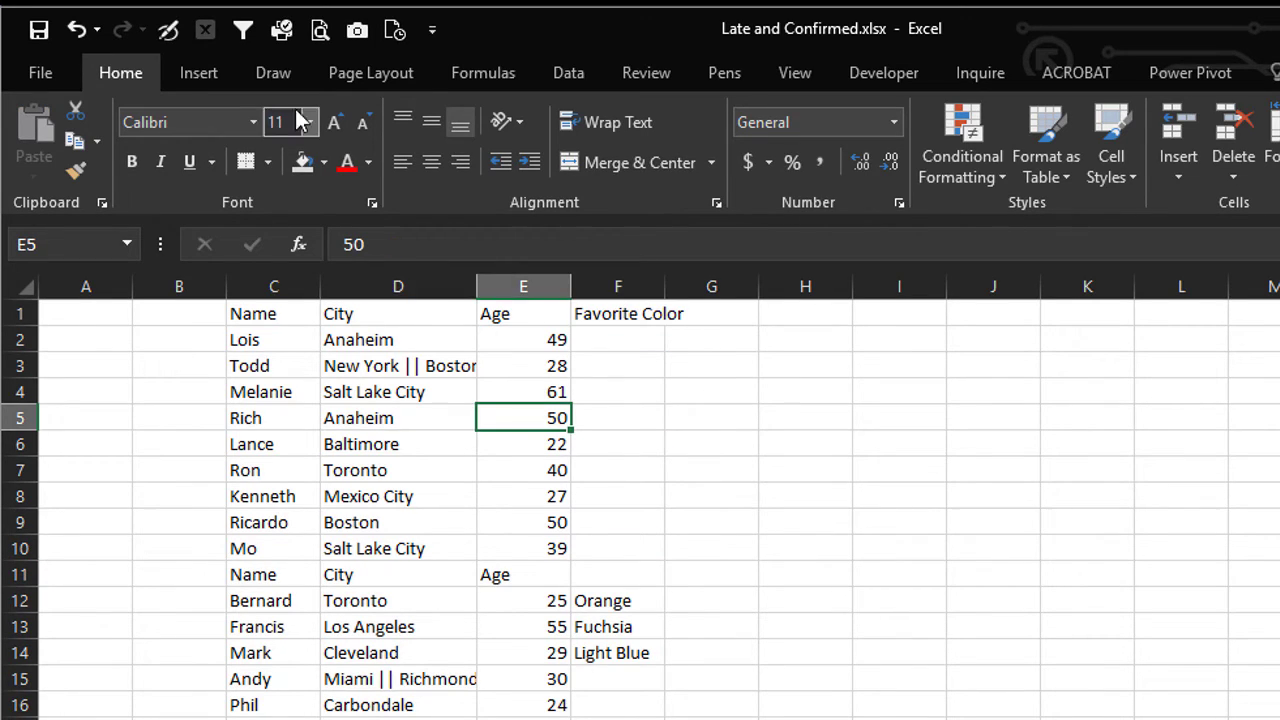
left_click(569, 73)
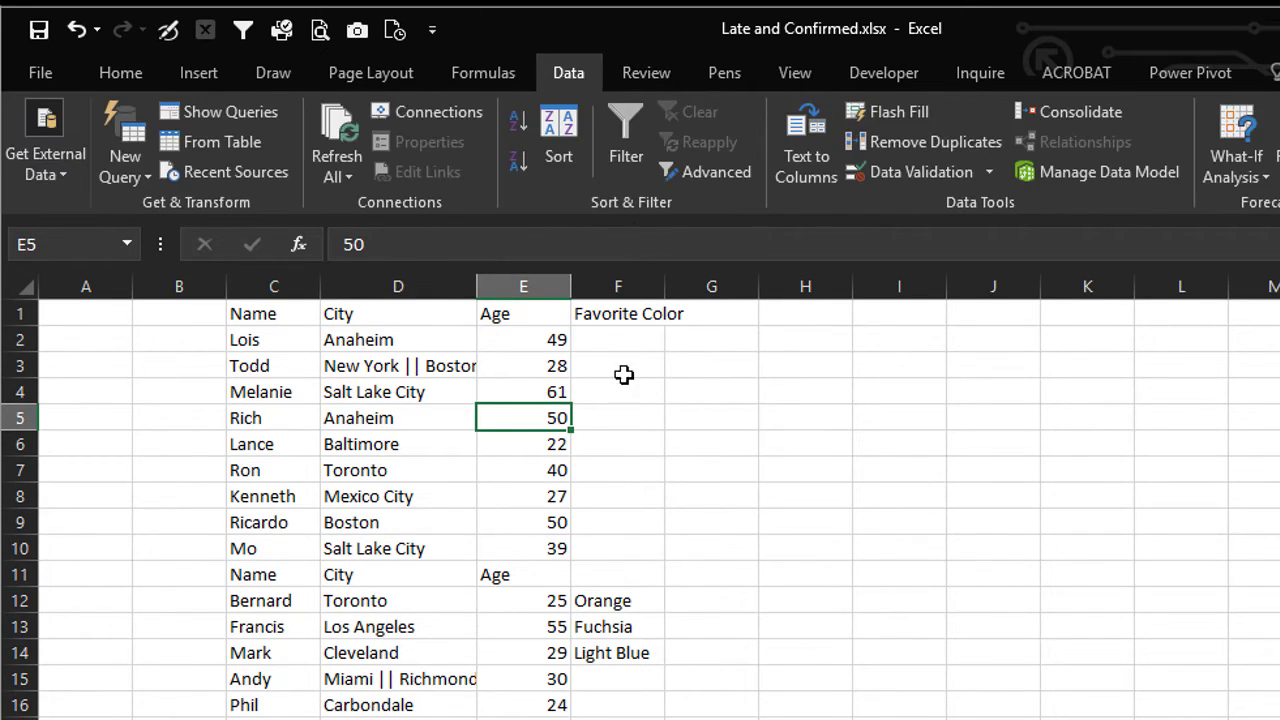
left_click(517, 163)
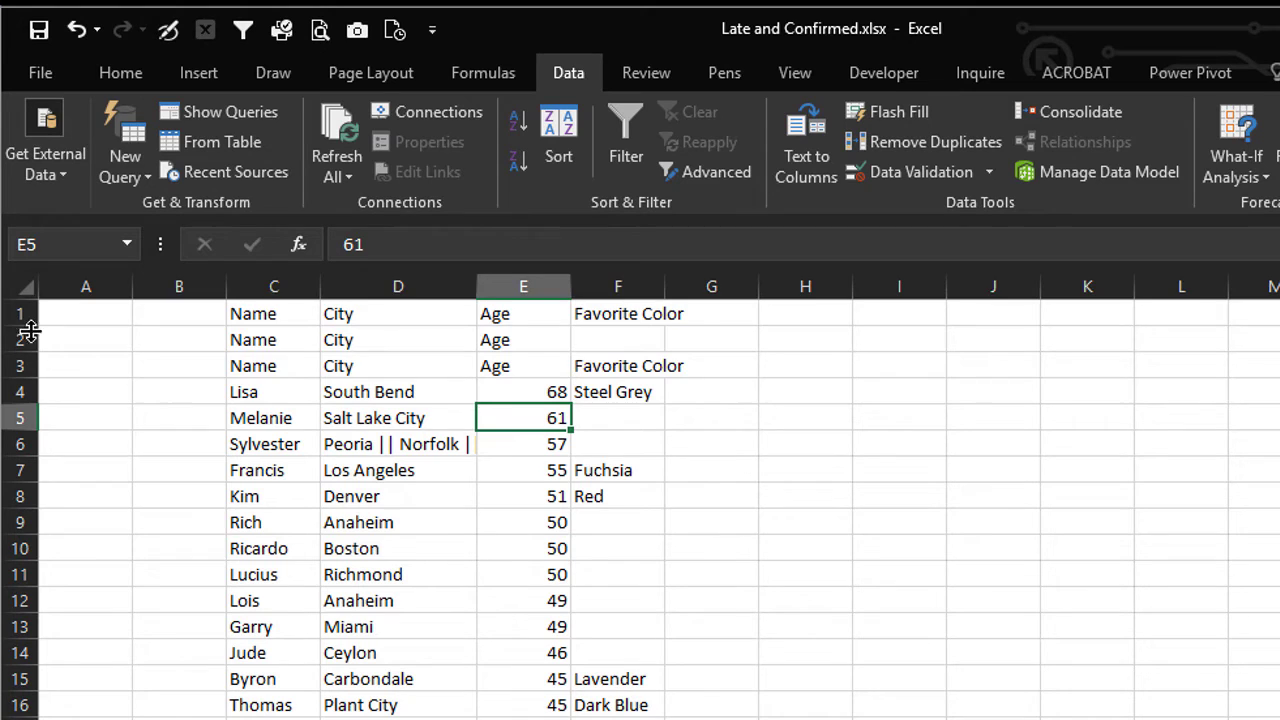
Delete the duplicate header rows 2 and 3
left_click_drag(20, 339, 15, 365)
right_click(15, 365)
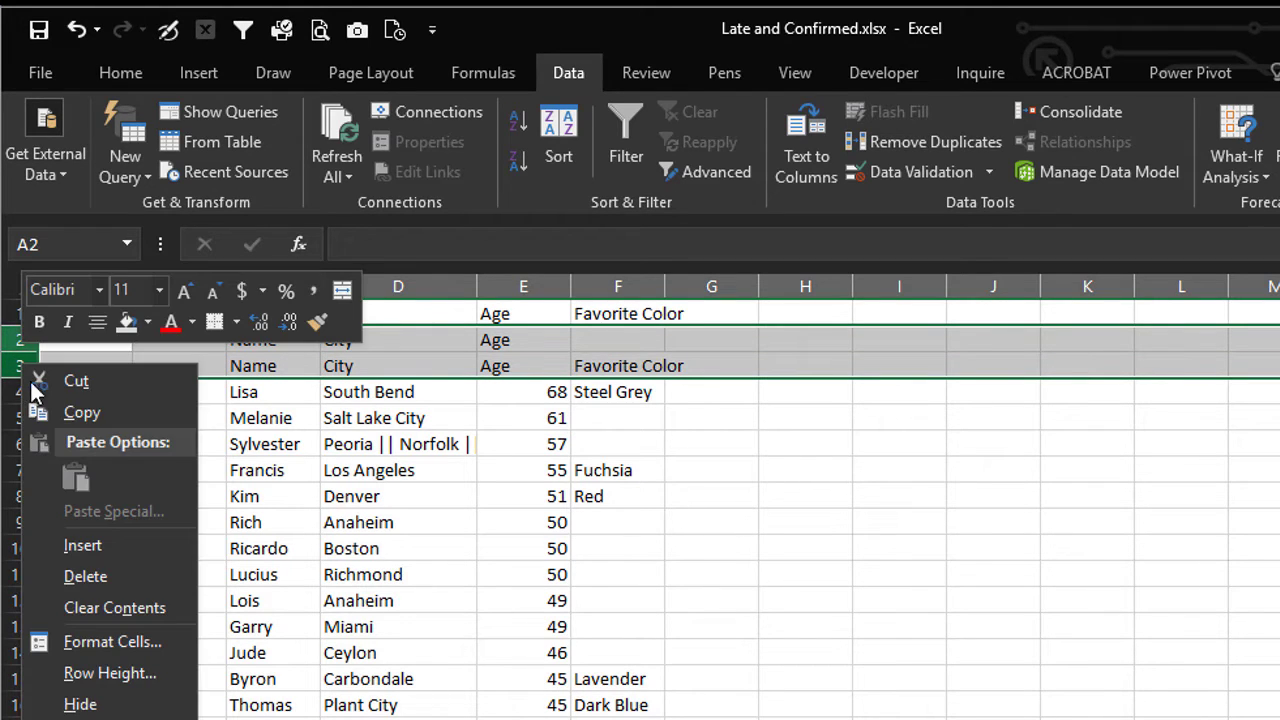
left_click(45, 546)
left_click(496, 681)
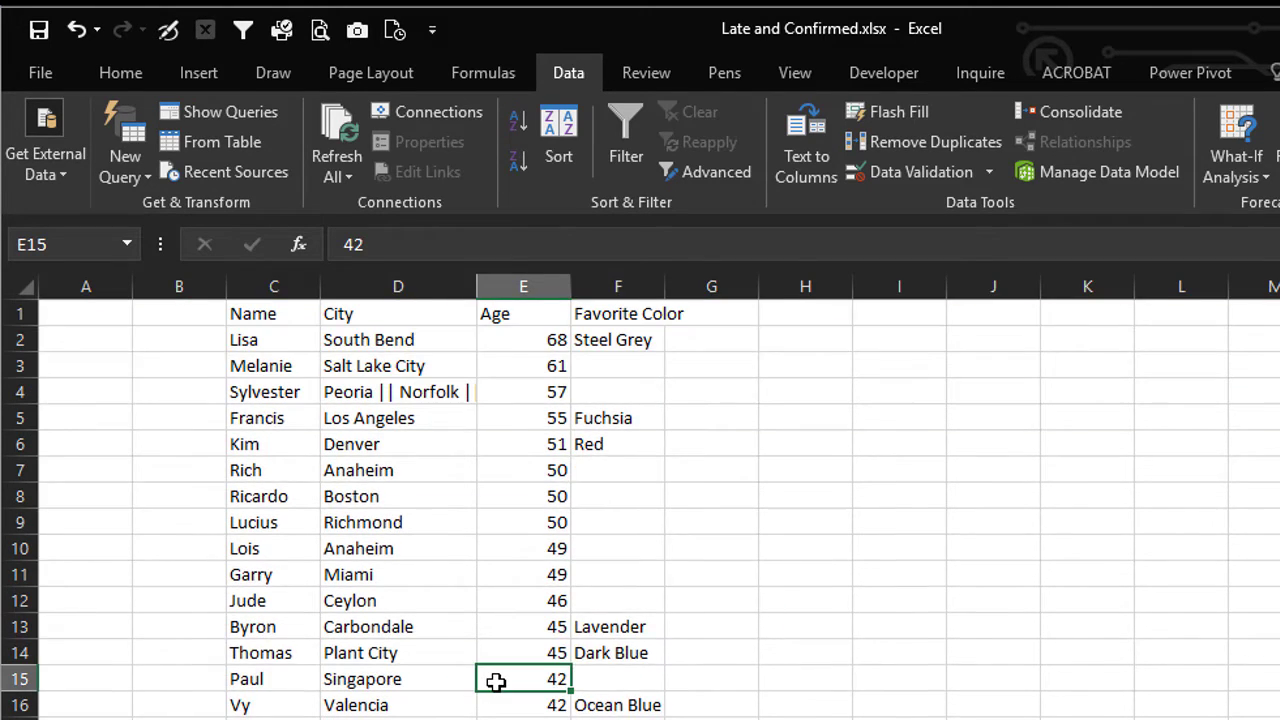
scroll(496, 681, "down", 16)
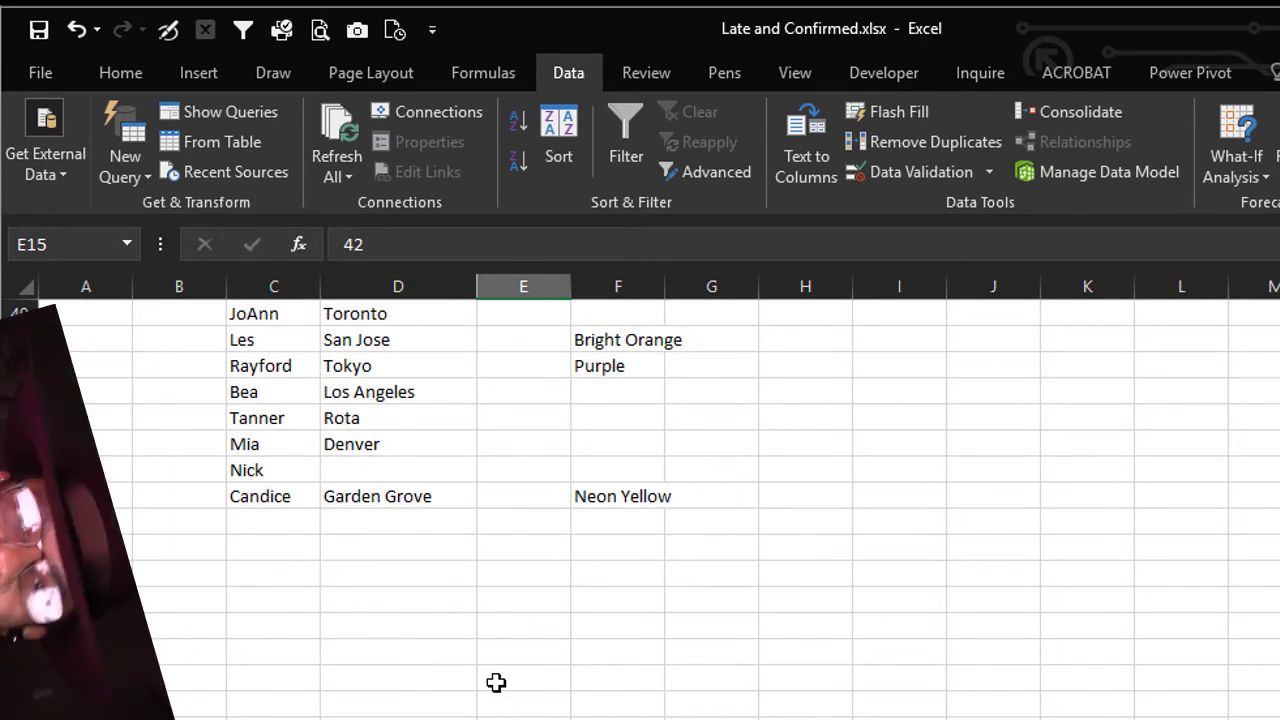